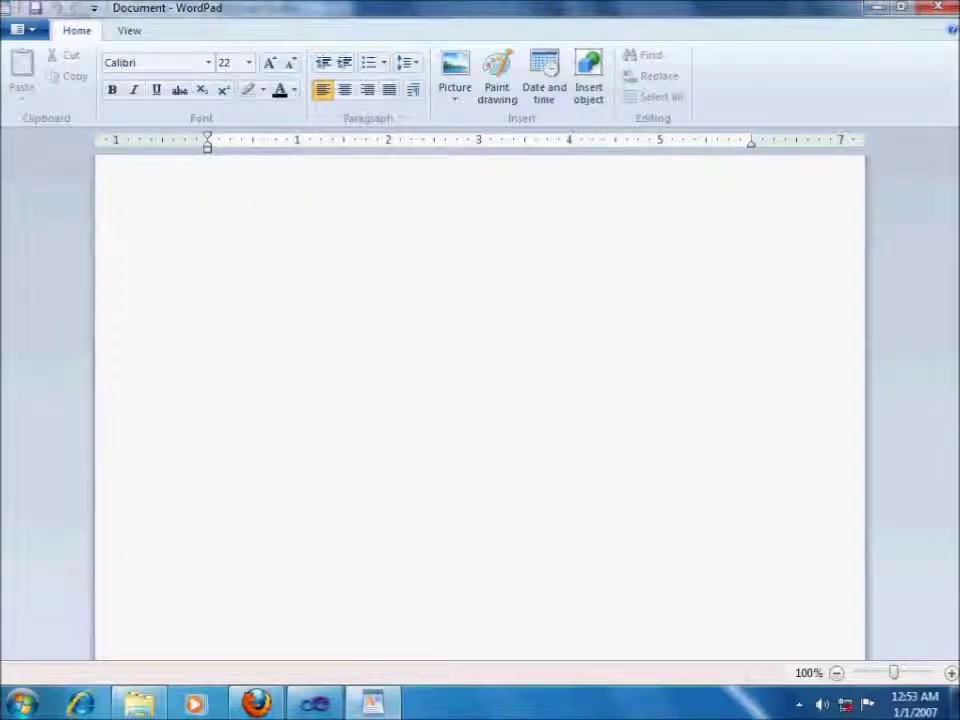
# Write the greeting 'Hi' and start a new paragraph below it.
pyautogui.write('Hiu')
pyautogui.press('BackSpace')
pyautogui.press('Return')
pyautogui.press('Return')
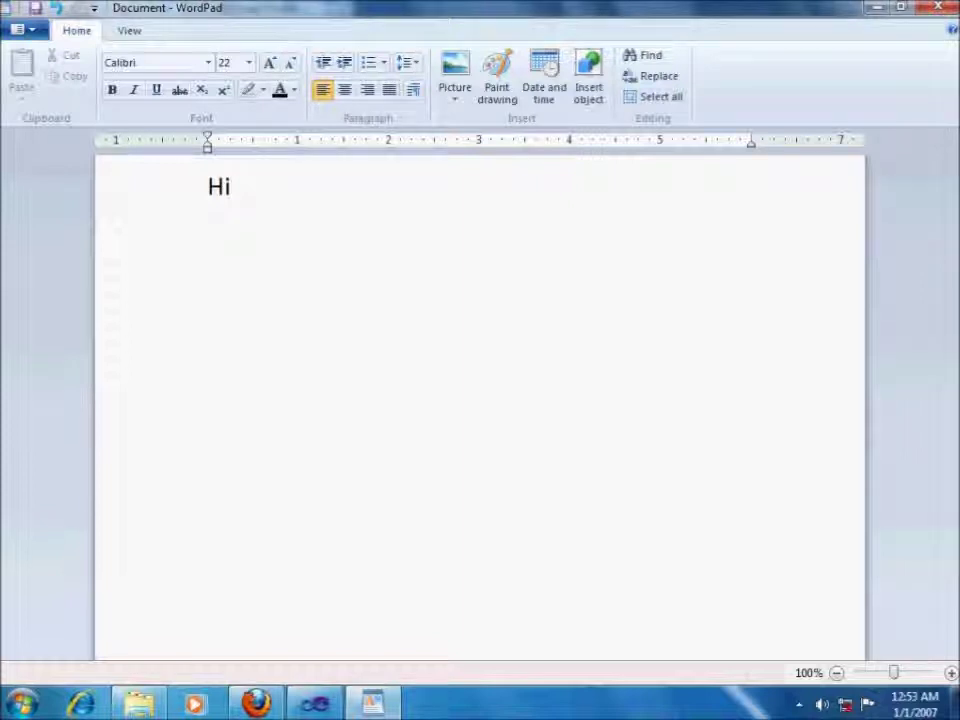
# Type 'To identify your location more quickly you can change the feature in the main area of your'.
pyautogui.write('To ')
pyautogui.write('identify ')
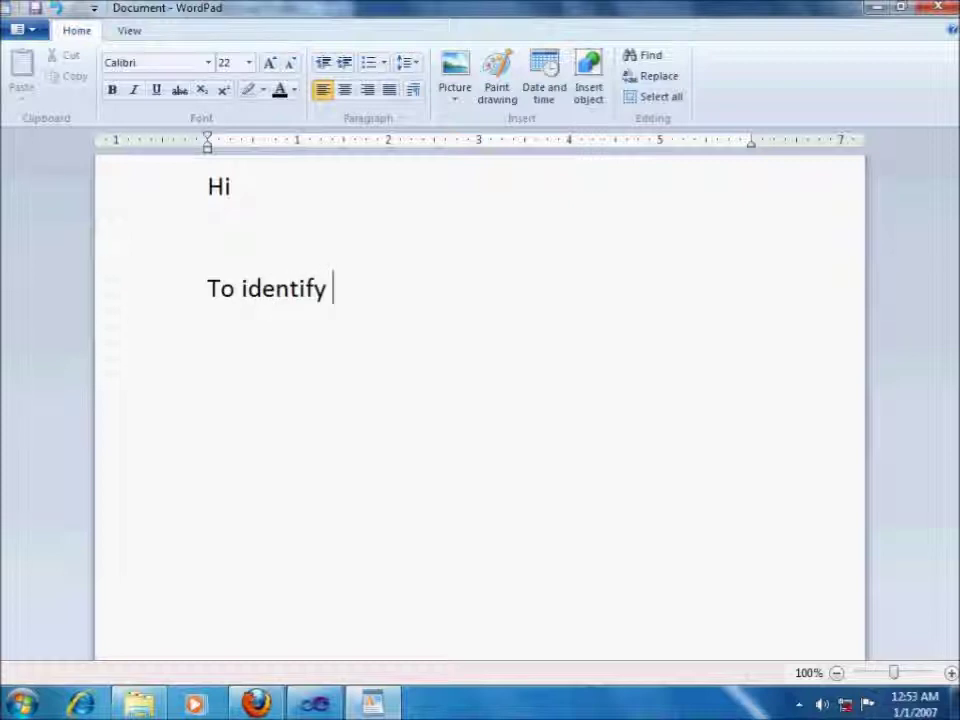
pyautogui.write('your')
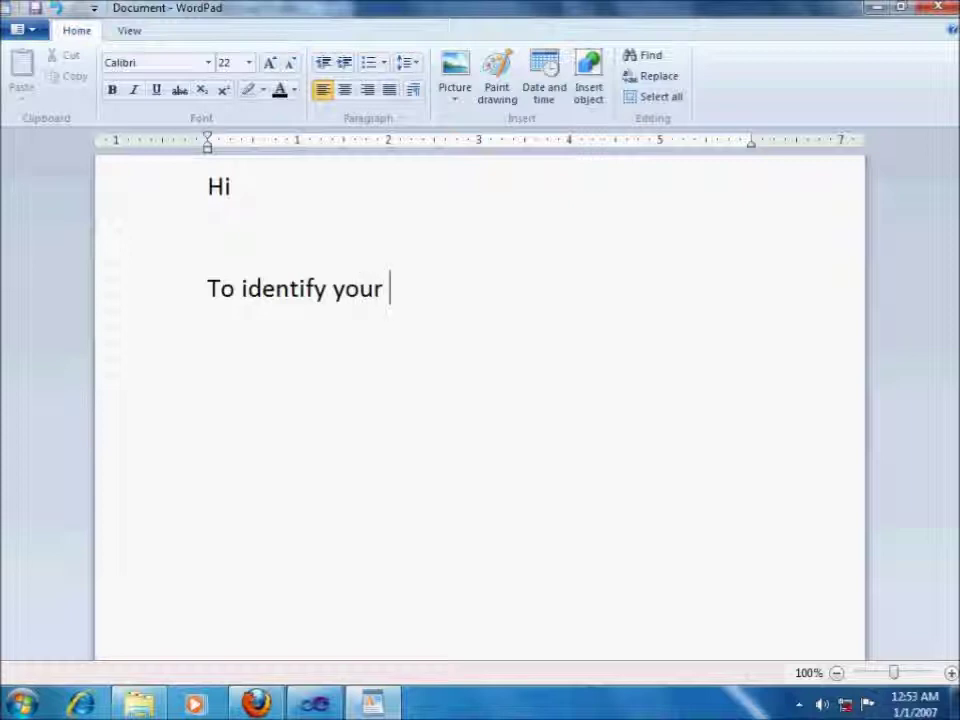
pyautogui.write(' locatio')
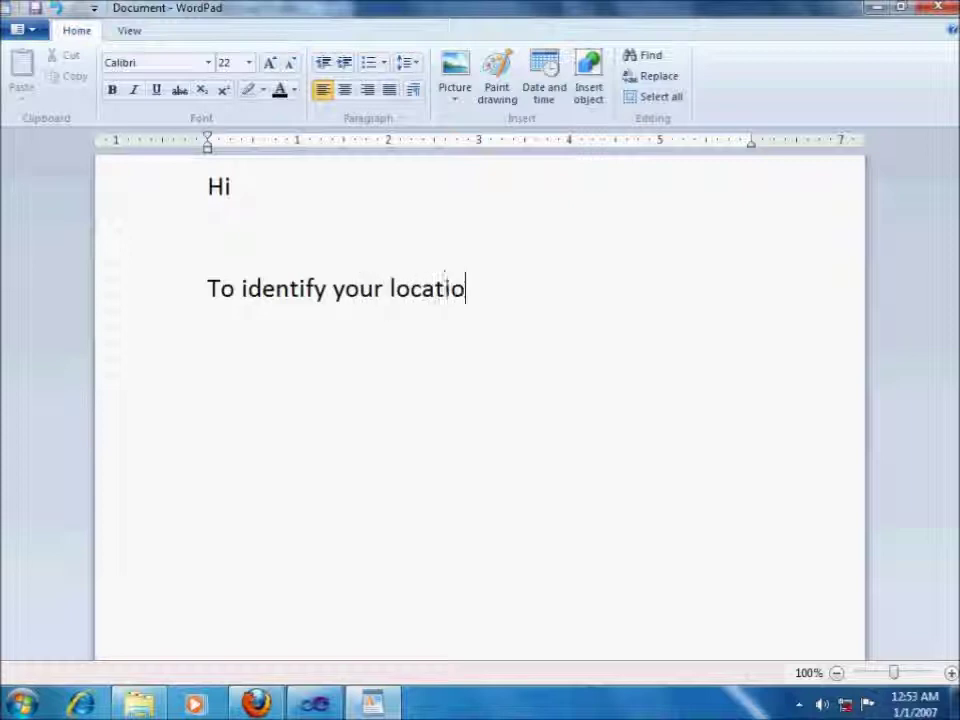
pyautogui.write('nmore qu')
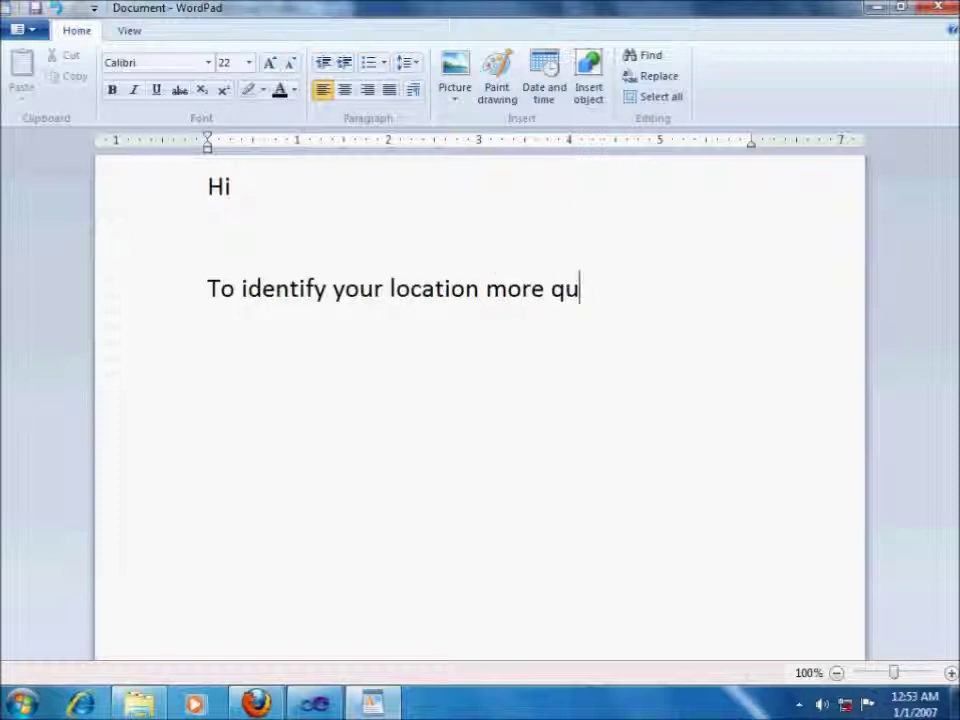
pyautogui.write('ick')
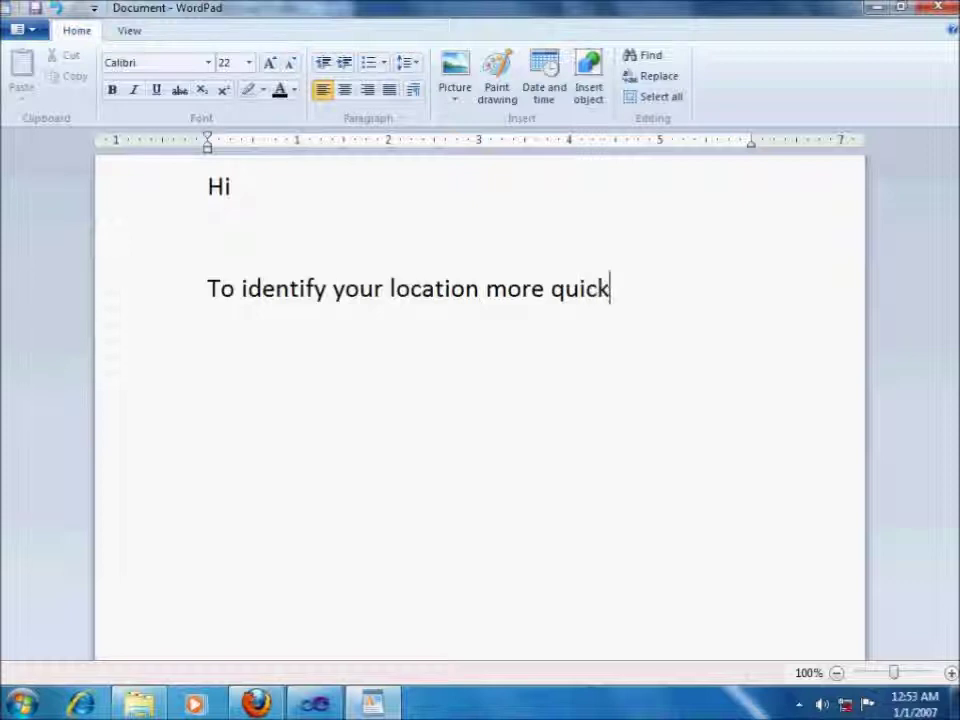
pyautogui.write('ly')
pyautogui.write(' yo canc')
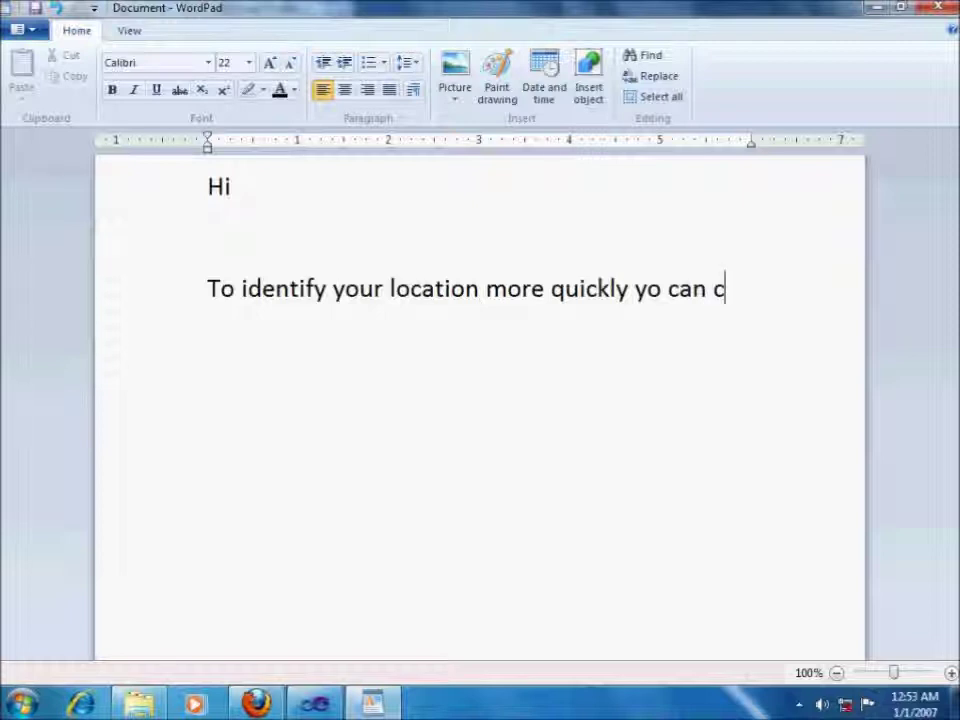
pyautogui.write('hange ther')
pyautogui.press('BackSpace')
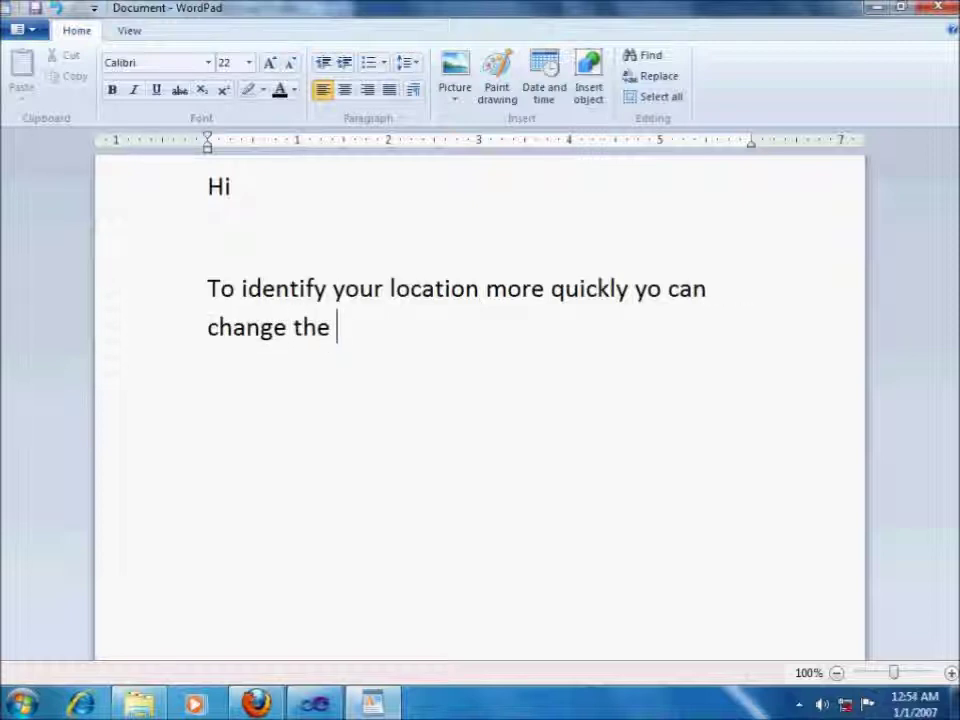
pyautogui.write('the')
pyautogui.press('BackSpace')
pyautogui.press('BackSpace')
pyautogui.press('BackSpace')
pyautogui.press('BackSpace')
pyautogui.write('fa')
pyautogui.press('BackSpace')
pyautogui.write('ea')
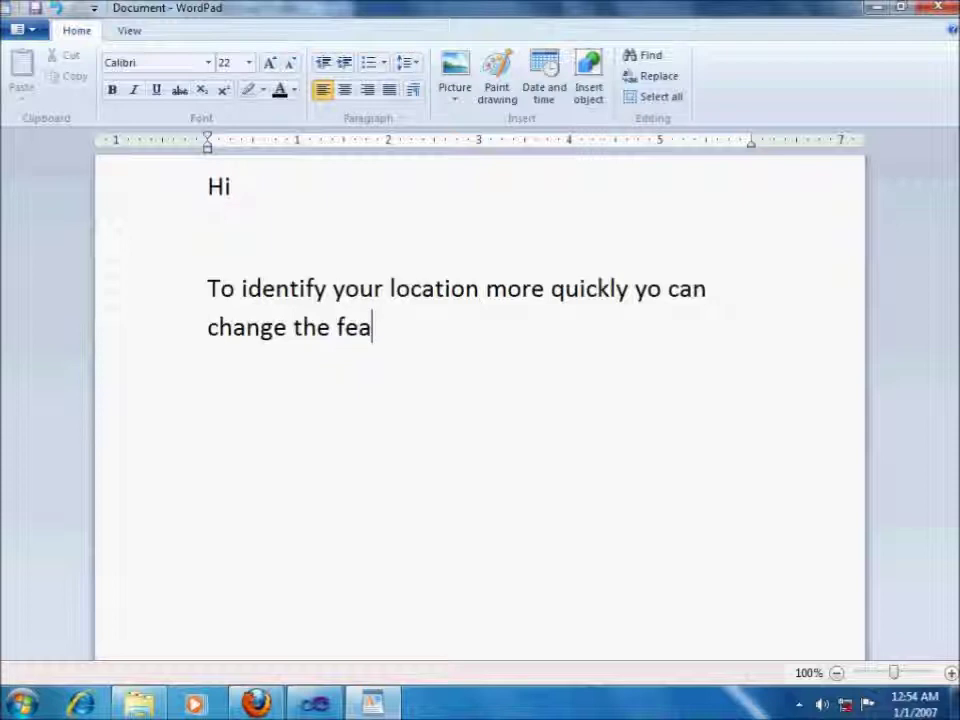
pyautogui.write('ture ')
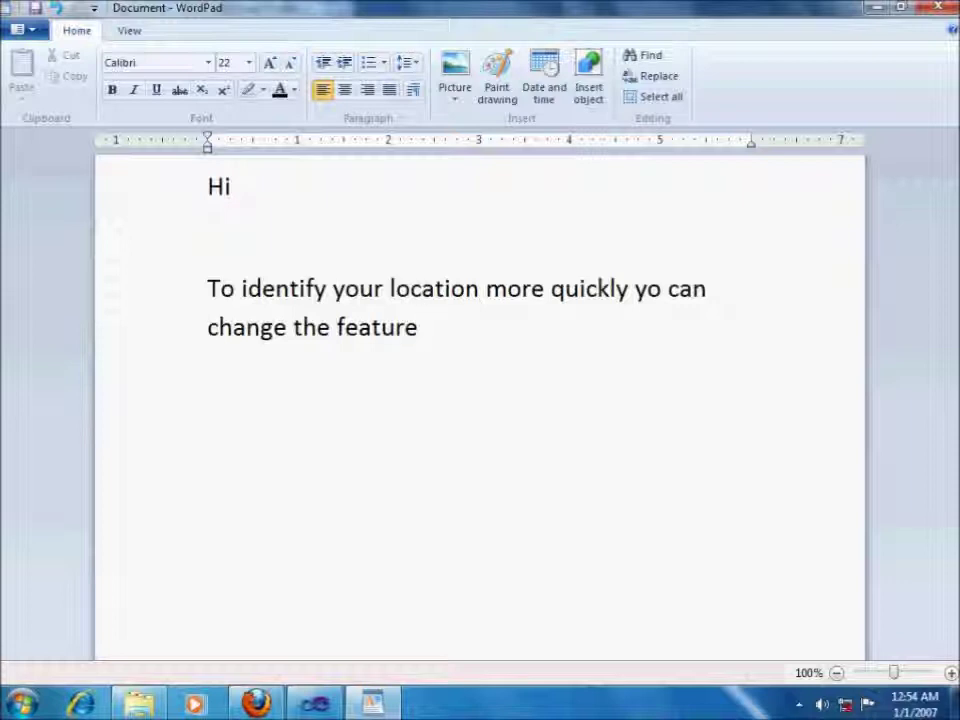
pyautogui.write('in')
pyautogui.write(' the main ')
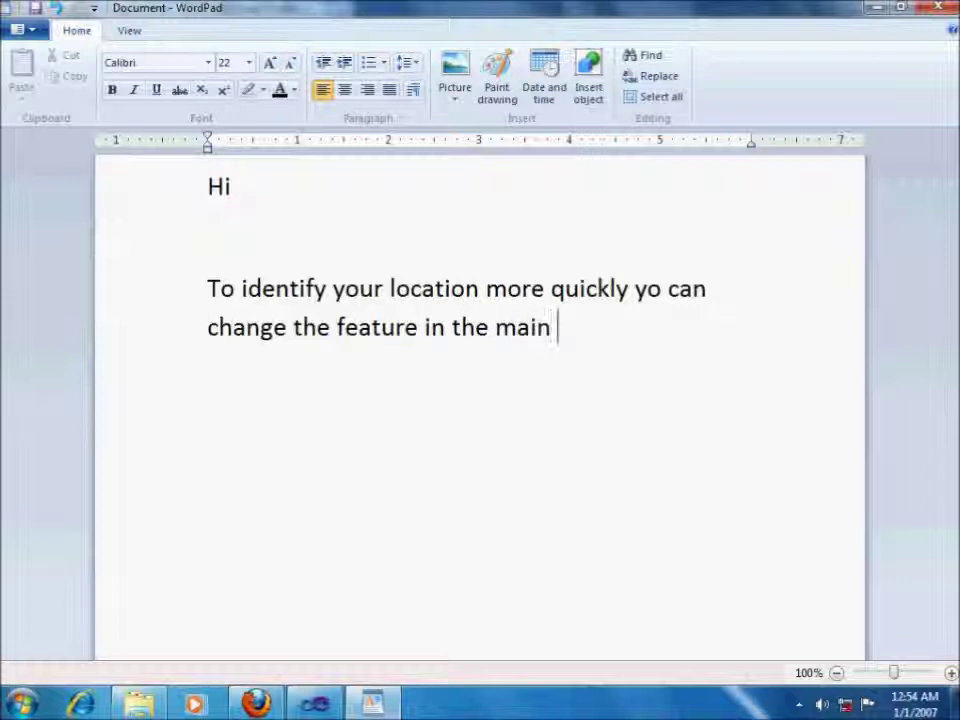
pyautogui.write('area of you ')
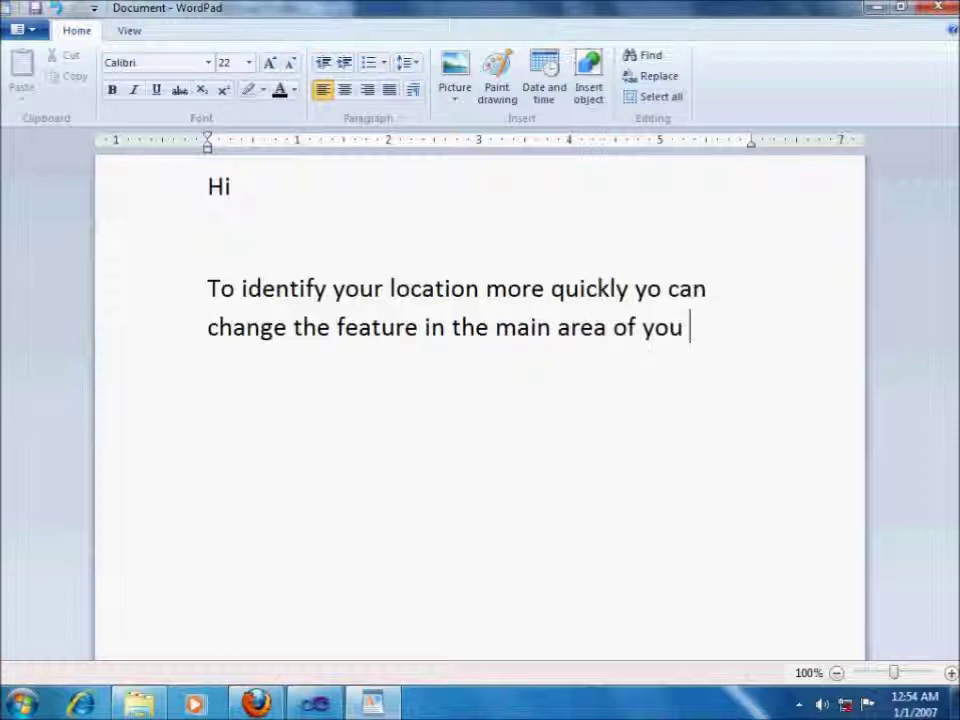
pyautogui.write('r')
pyautogui.write(' i')
pyautogui.press('BackSpace')
# Add 'IDE or Interactive Development Environment to display line number' to the note.
pyautogui.write('IDE')
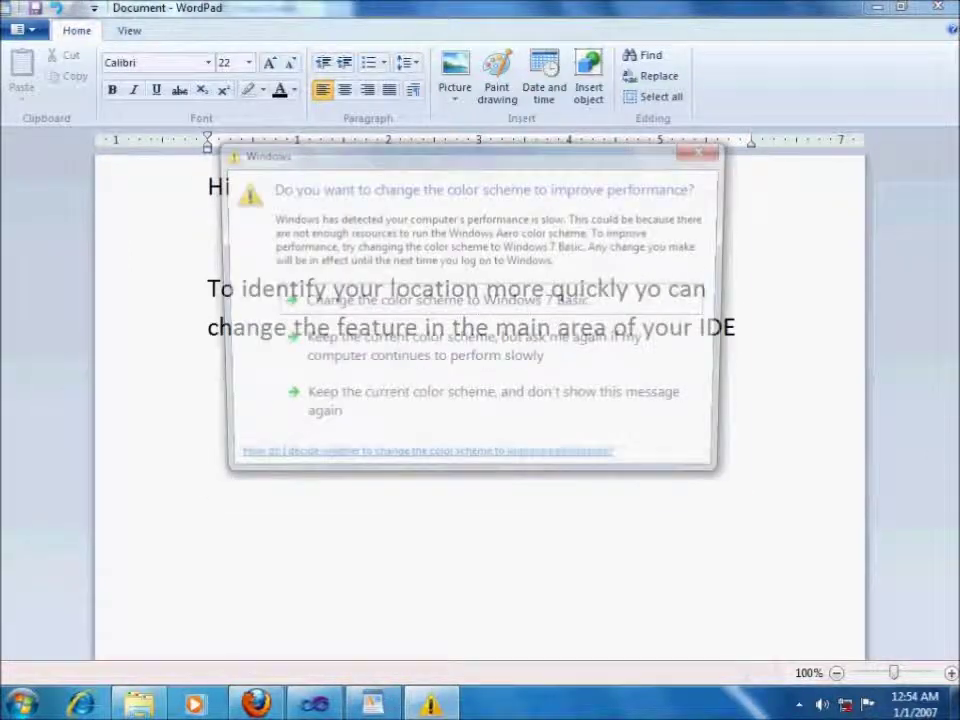
pyautogui.press('Escape')
pyautogui.press('Return')
pyautogui.write('or ')
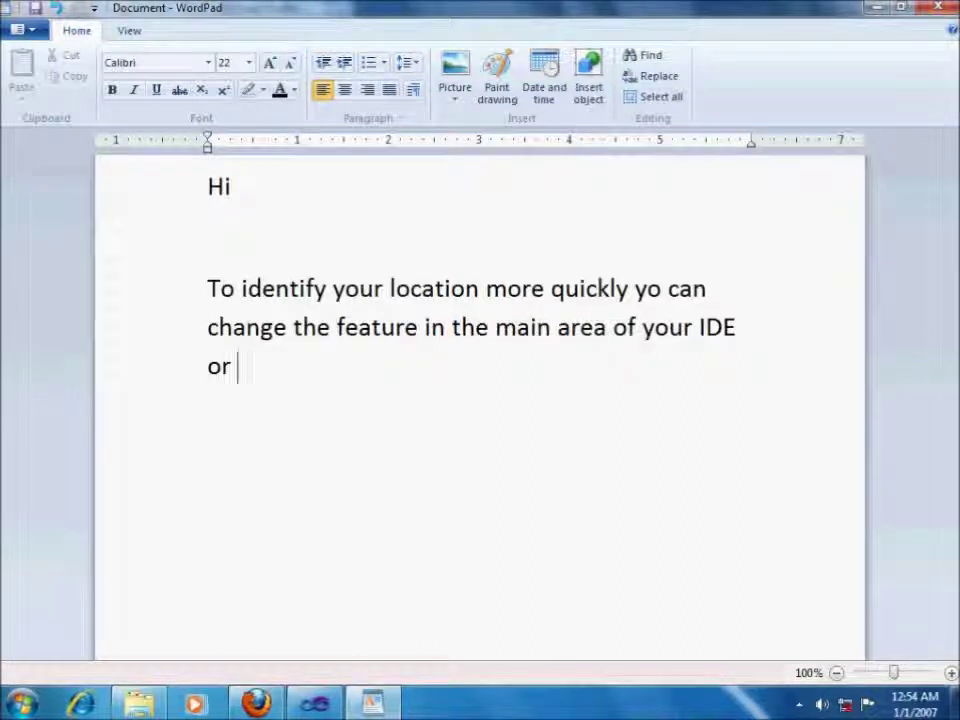
pyautogui.write('Interactive ')
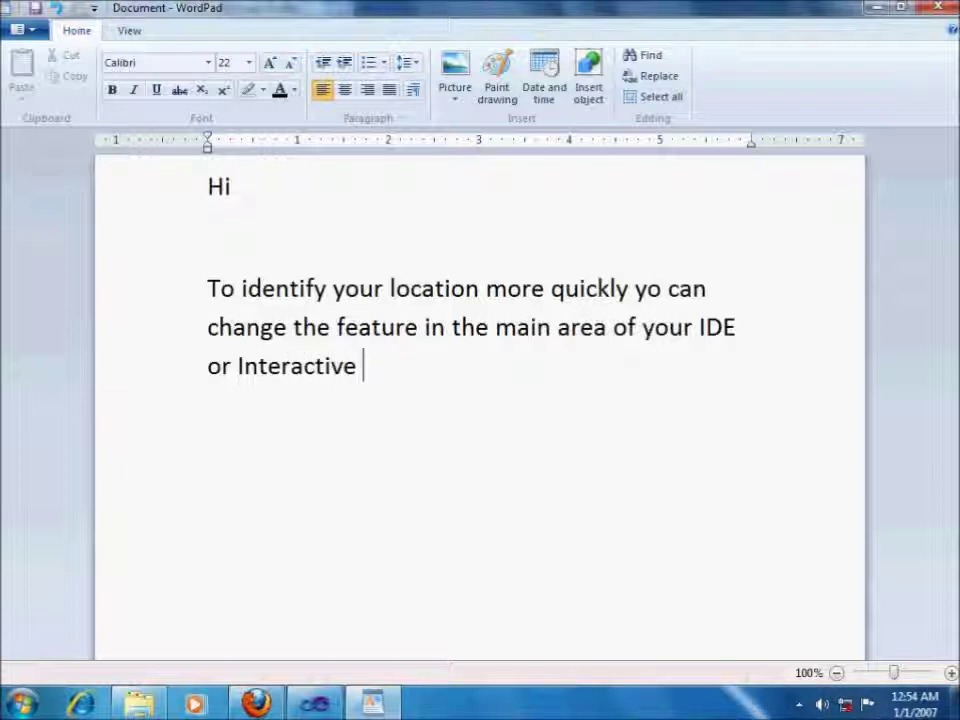
pyautogui.write('Development')
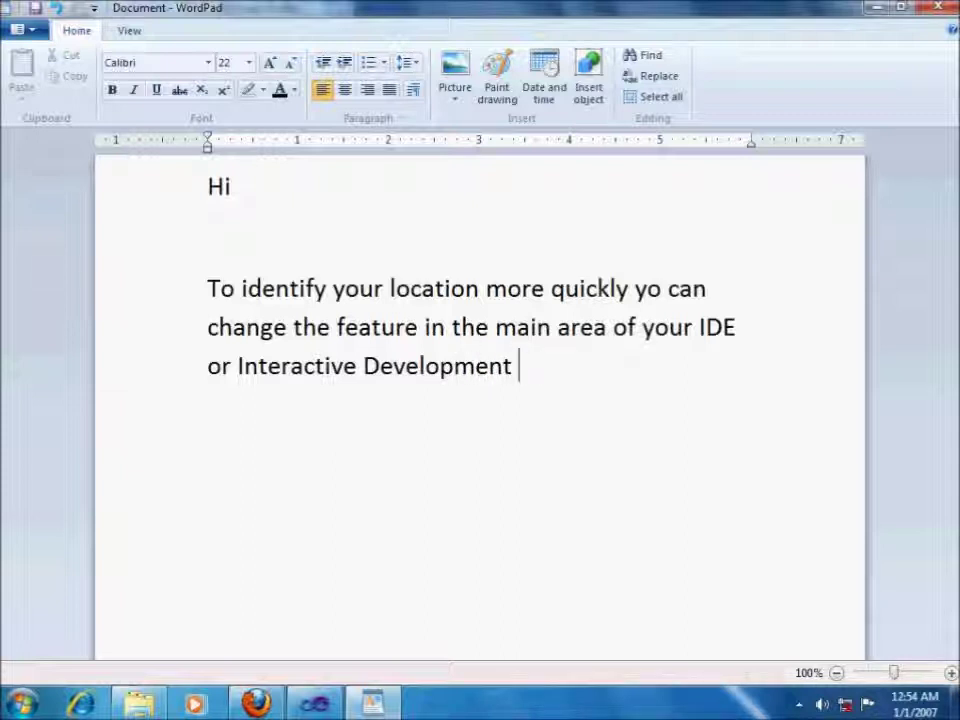
pyautogui.write(' Envi')
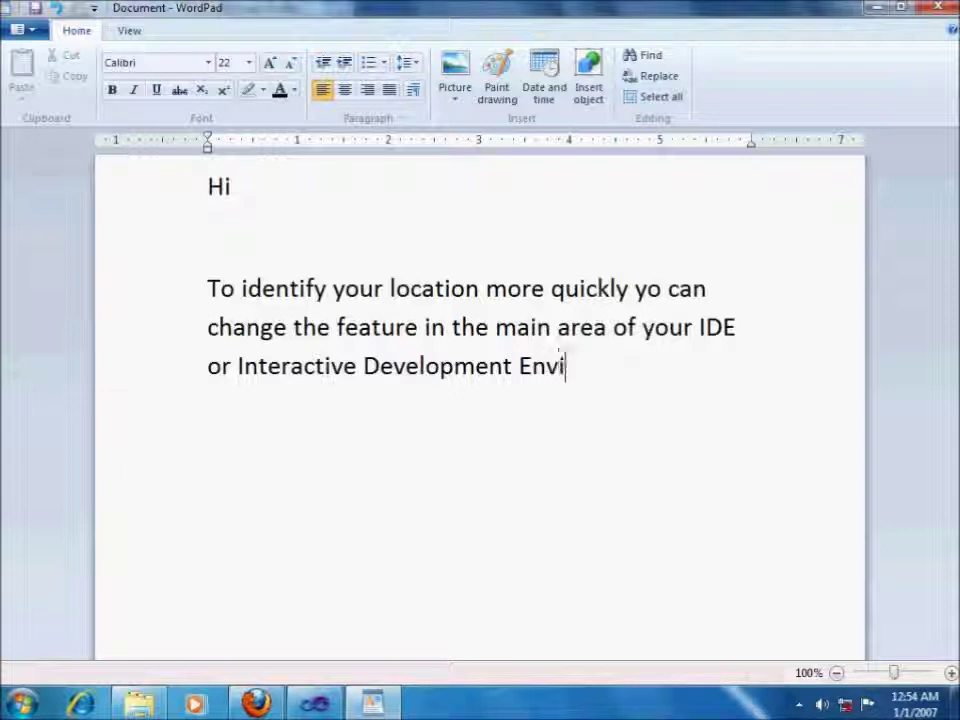
pyautogui.write('ronment')
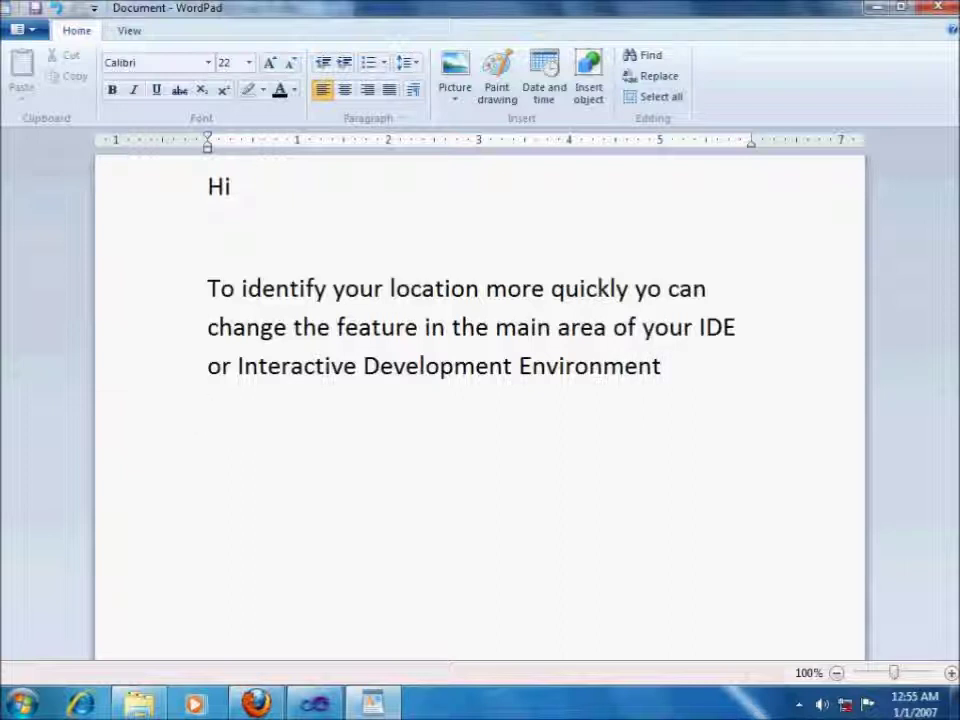
pyautogui.write('to disl')
pyautogui.press('BackSpace')
pyautogui.write('play ')
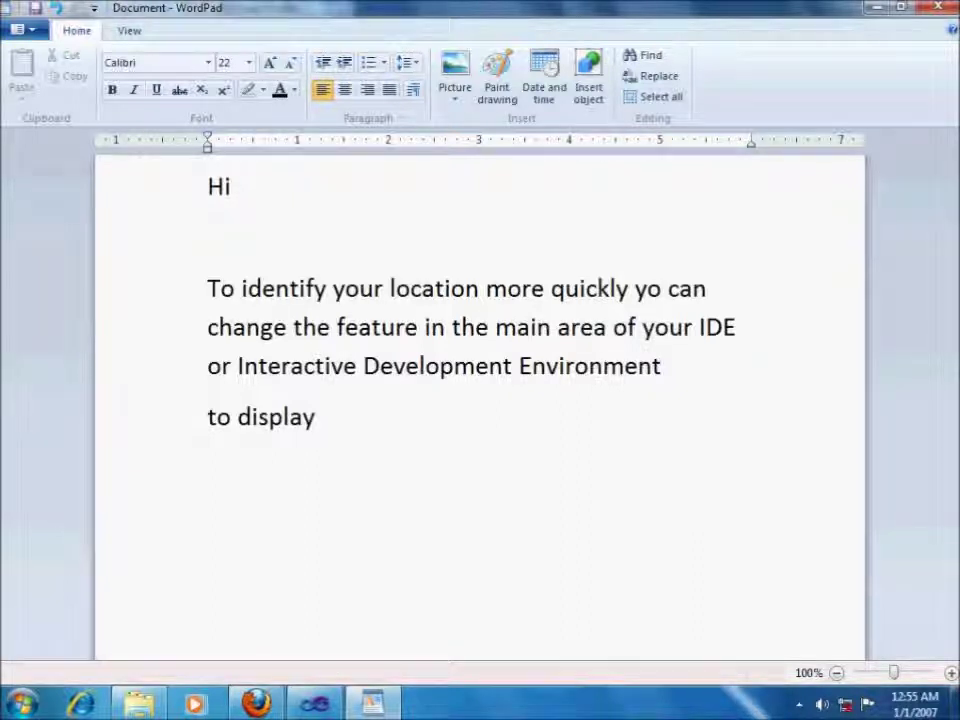
pyautogui.write('line ')
pyautogui.write('nu')
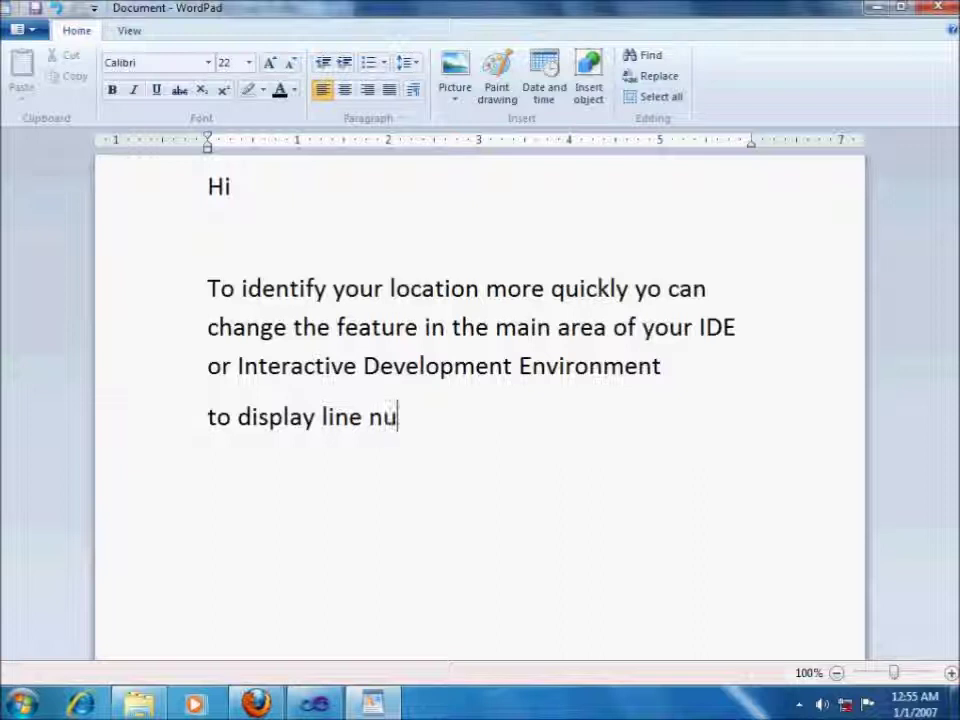
pyautogui.write('mber')
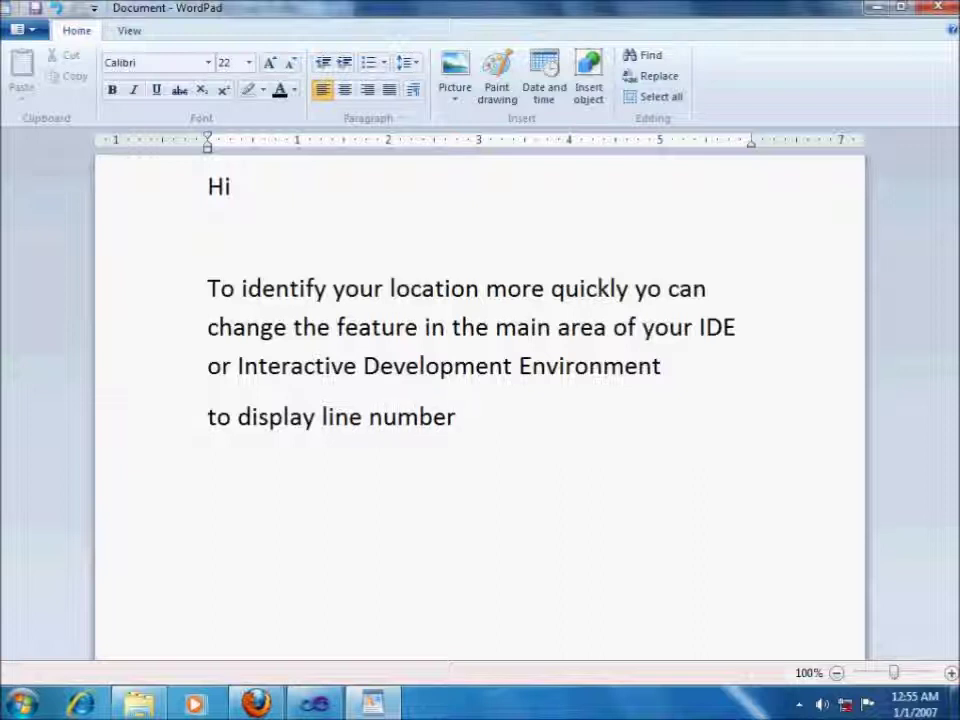
# Add a line saying 'if you prefer you can' change this option at any time.
pyautogui.press('Return')
pyautogui.write('if you prefer ')
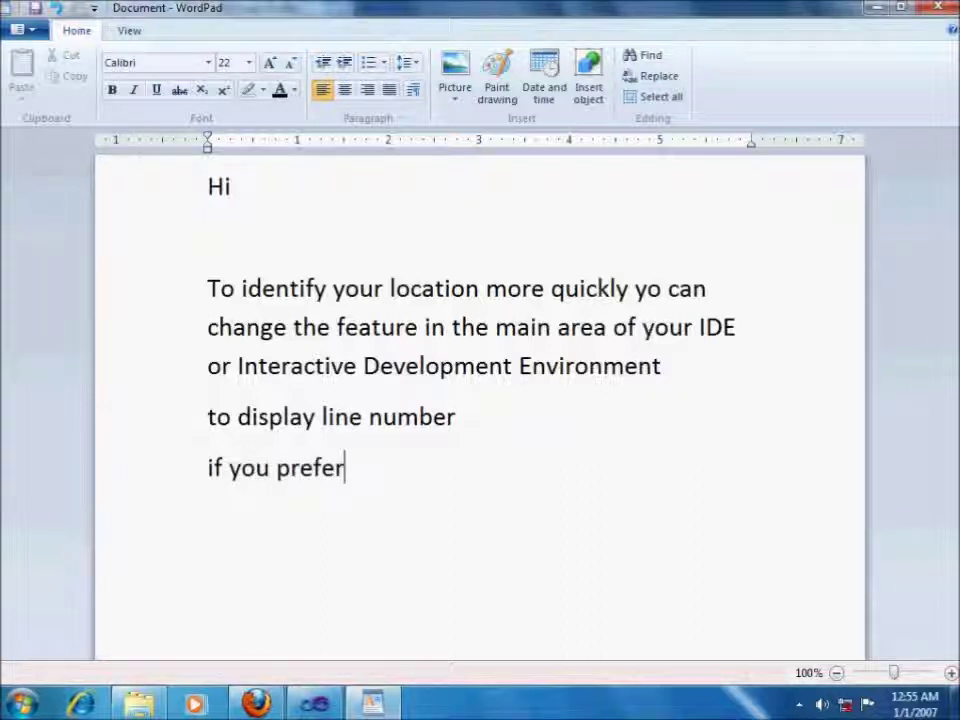
pyautogui.write('you can u')
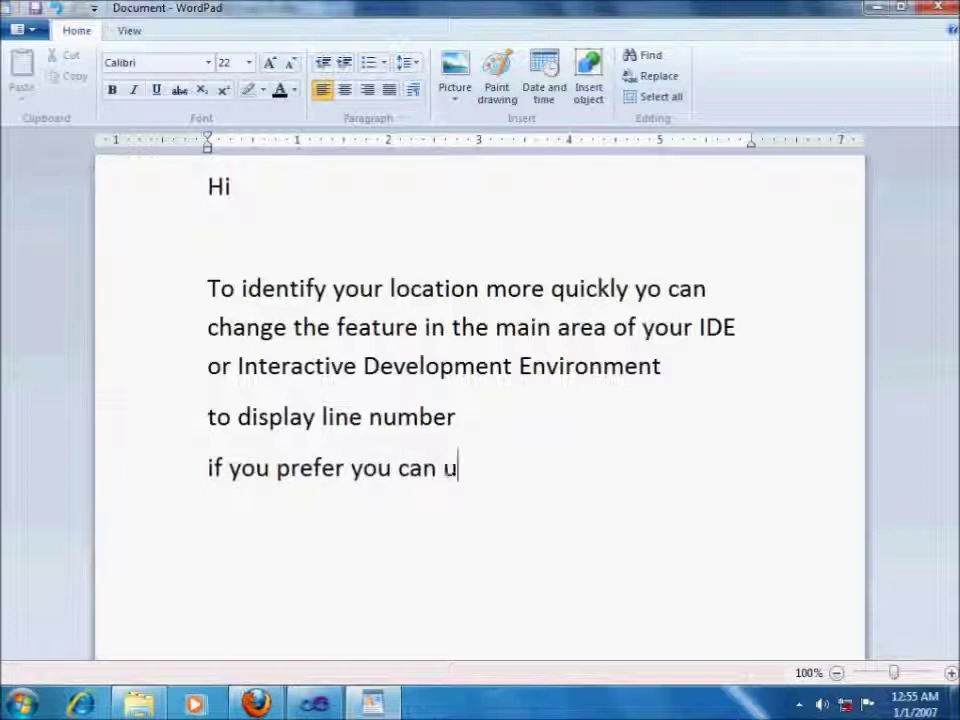
pyautogui.write('ndo ')
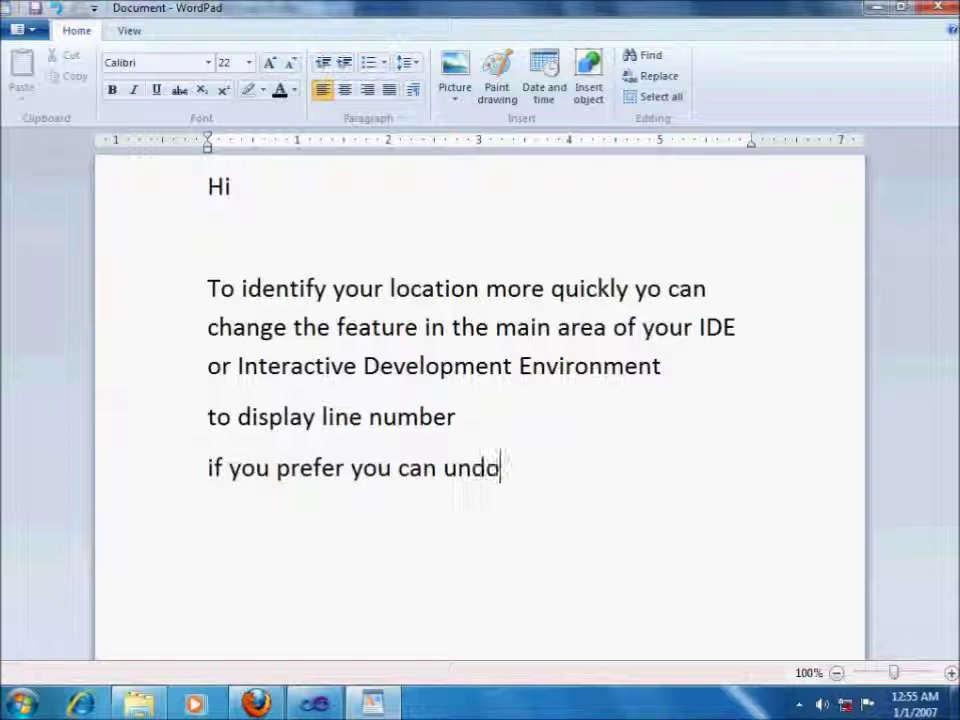
pyautogui.write('this')
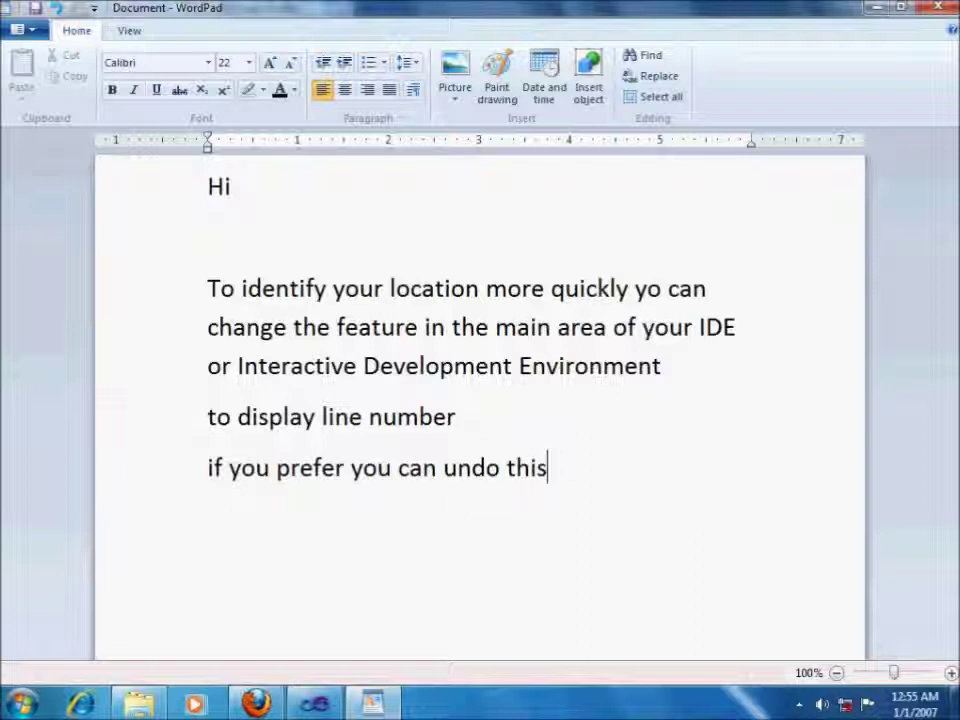
pyautogui.press('BackSpace')
pyautogui.press('BackSpace')
pyautogui.press('BackSpace')
pyautogui.press('BackSpace')
pyautogui.press('BackSpace')
pyautogui.press('BackSpace')
pyautogui.write('can into ')
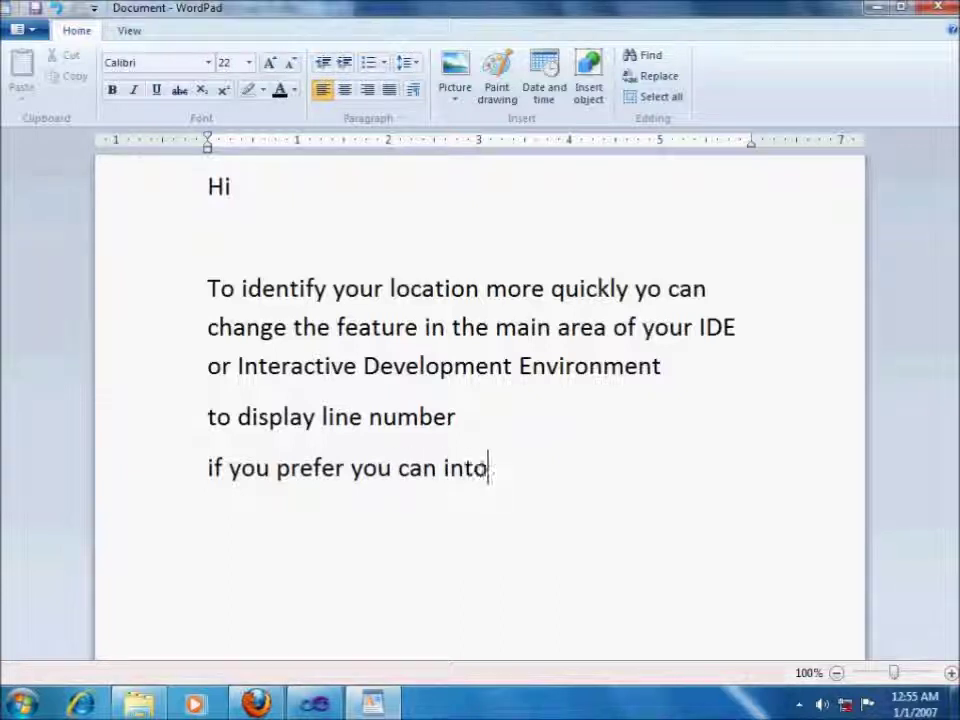
pyautogui.write('thsi')
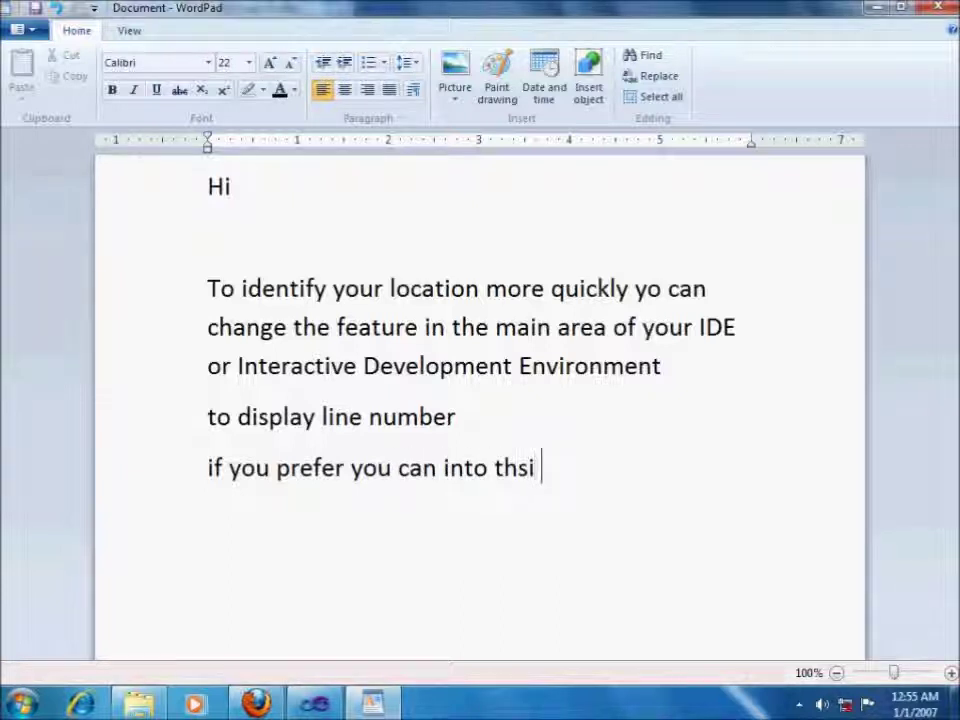
pyautogui.press('BackSpace')
pyautogui.press('BackSpace')
pyautogui.press('BackSpace')
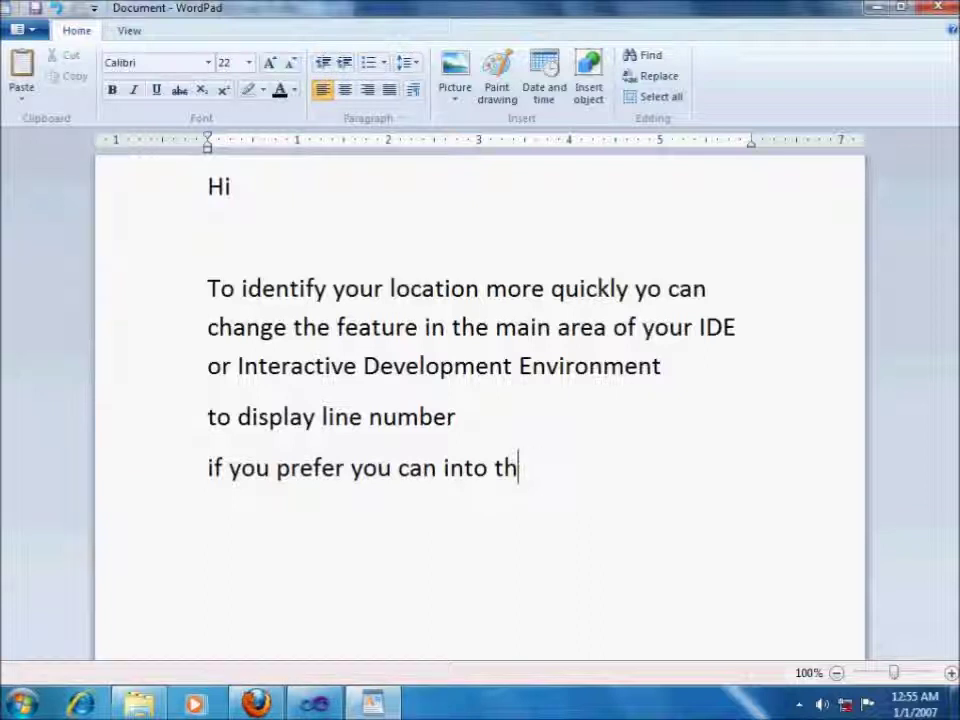
pyautogui.write('is option at')
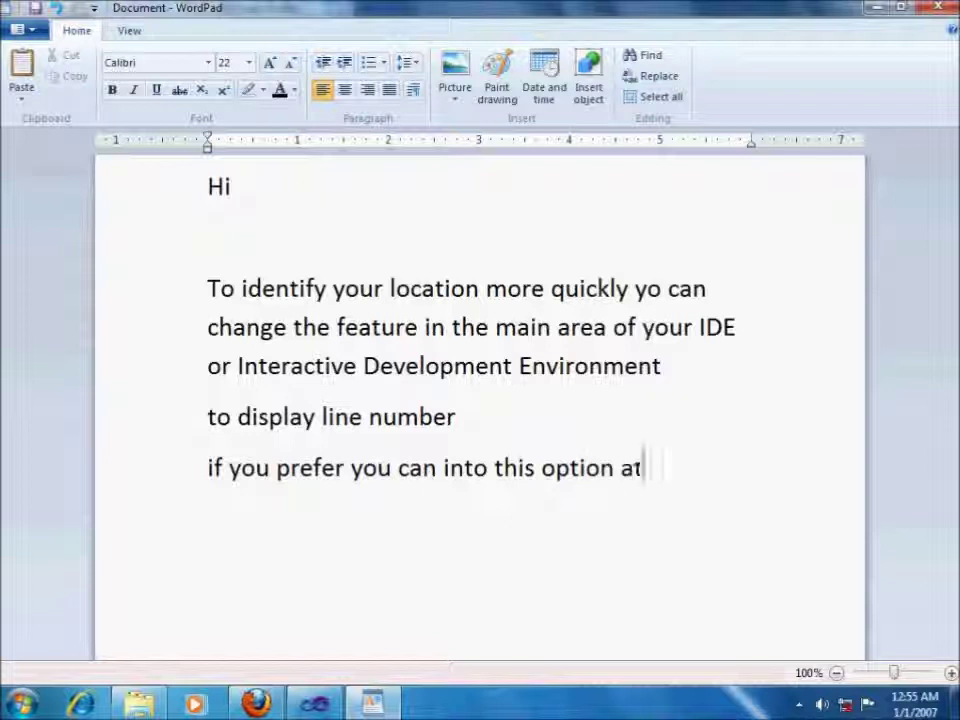
pyautogui.write(' any time')
# Add the line 'Go to the tools menu and select option'.
pyautogui.press('Return')
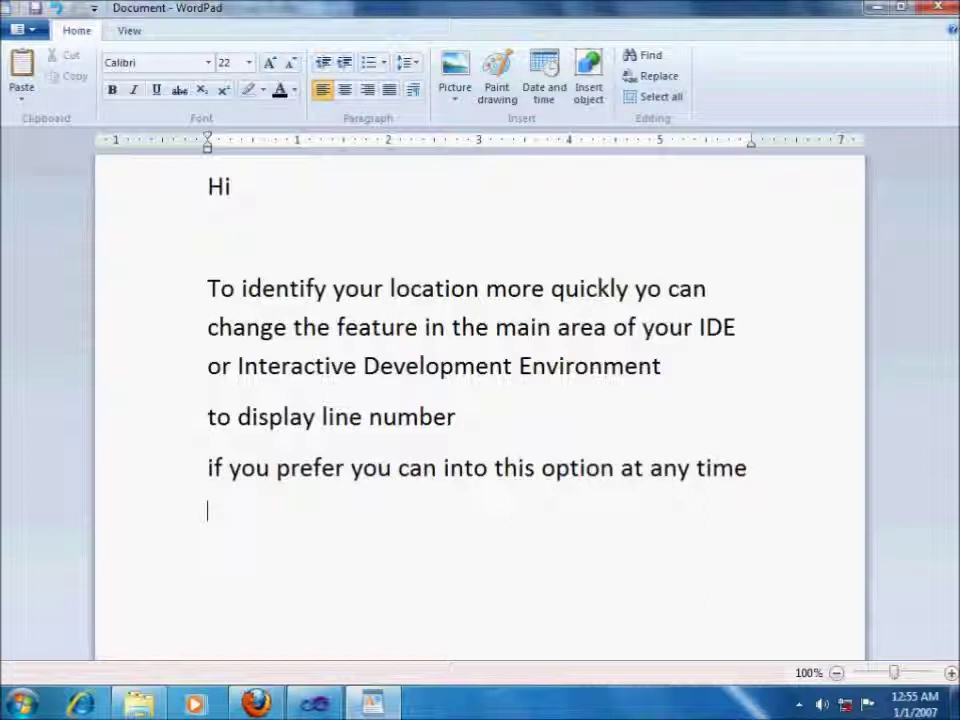
pyautogui.write('Go to the tools ')
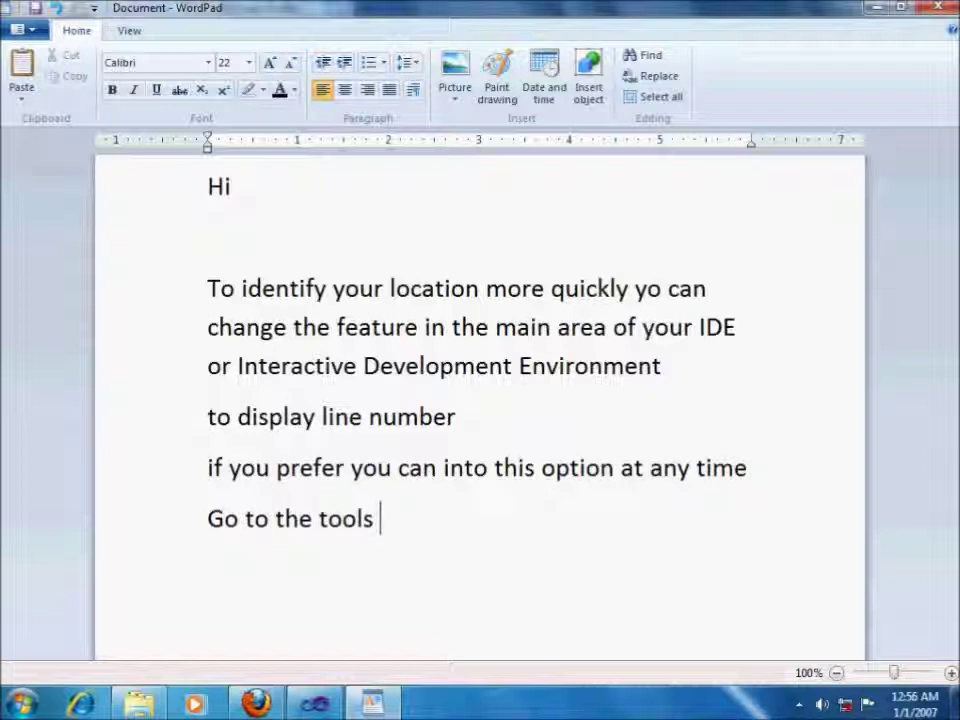
pyautogui.write('menu and selc')
pyautogui.press('BackSpace')
pyautogui.write('ect ')
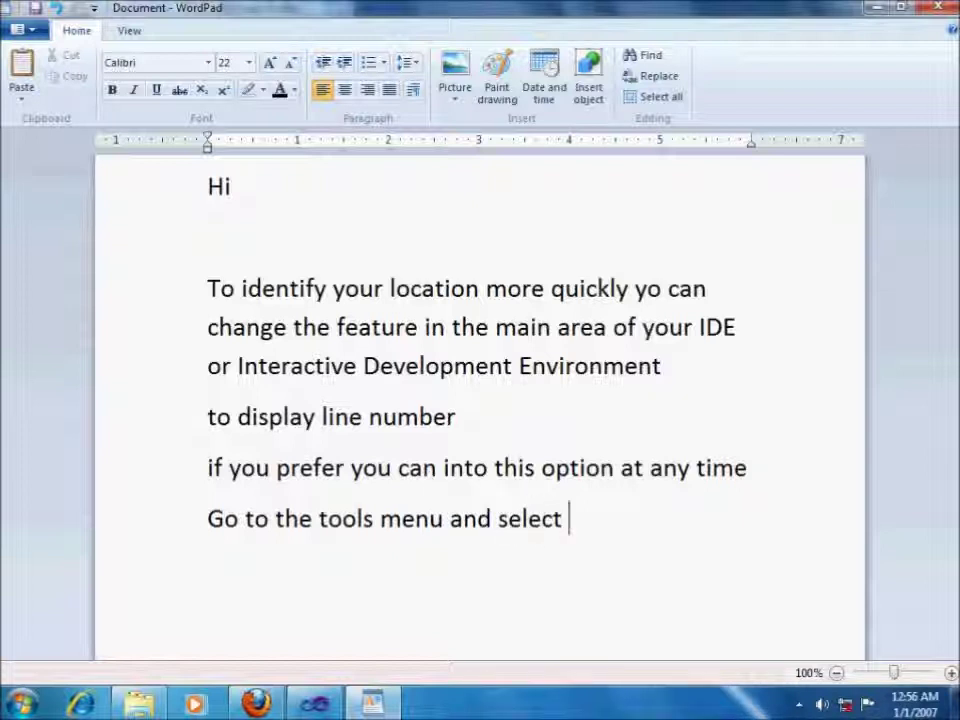
pyautogui.write('op')
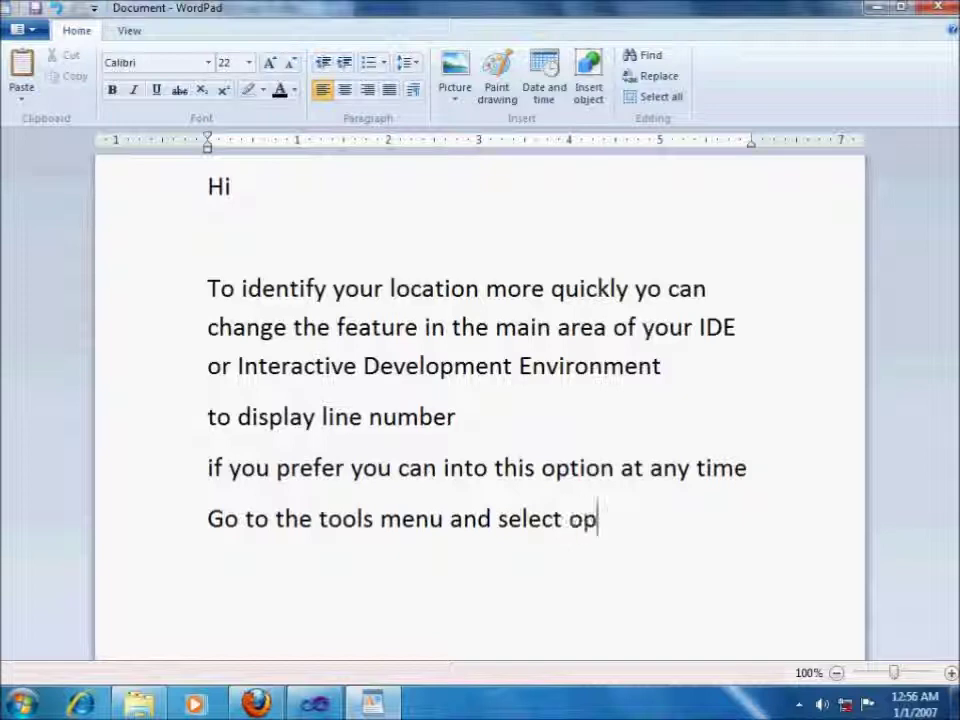
pyautogui.write('tion')
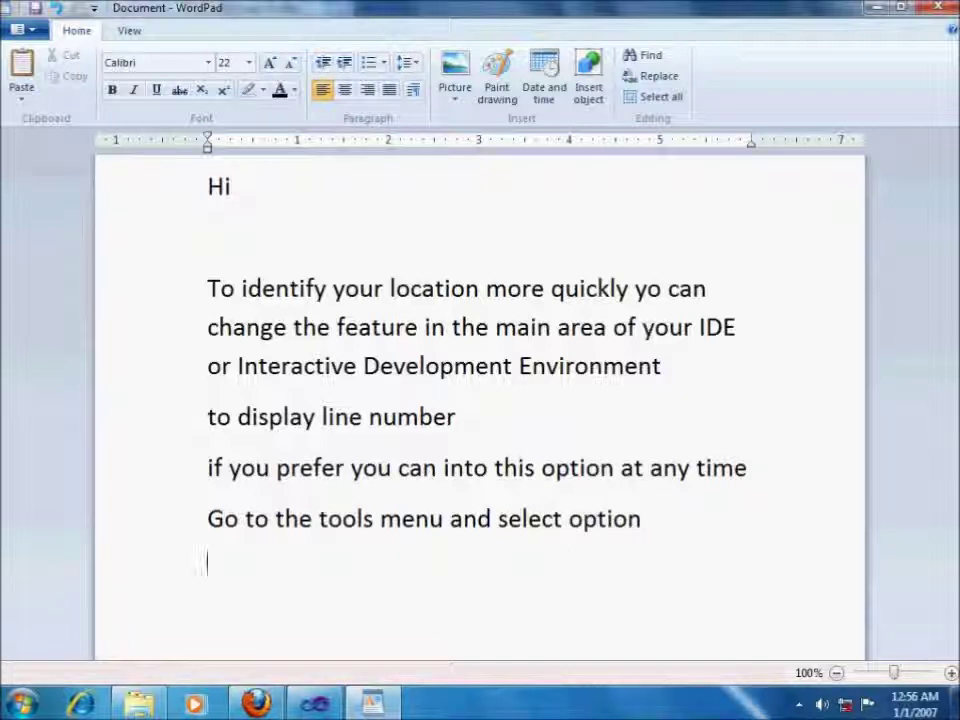
# Open Visual Studio's Tools > Options window at the Text Editor category.
pyautogui.click(314, 703)
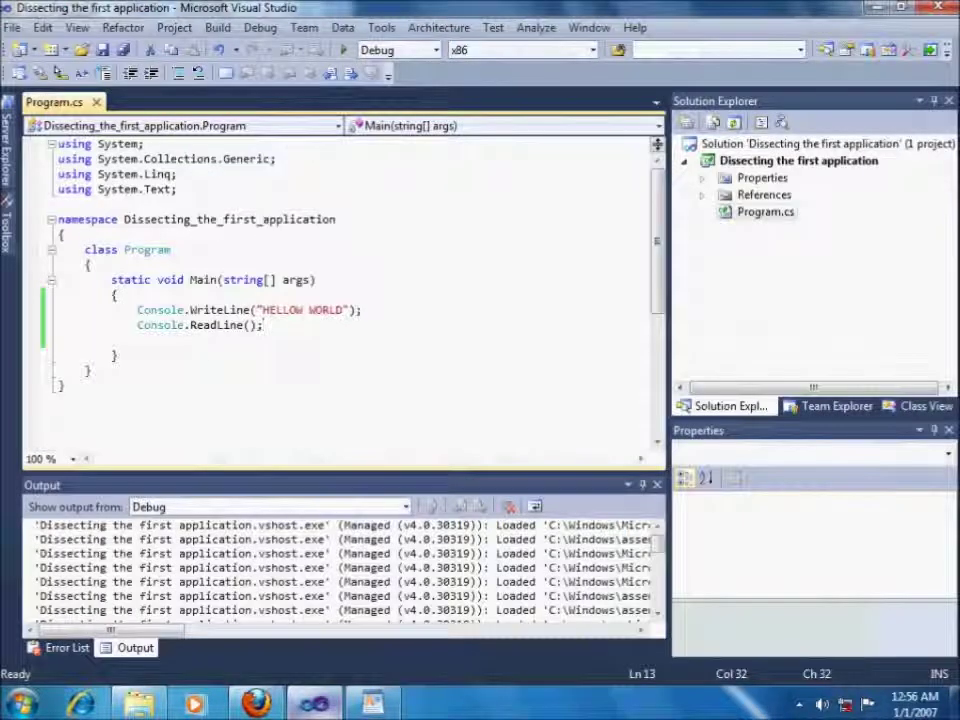
pyautogui.click(381, 27)
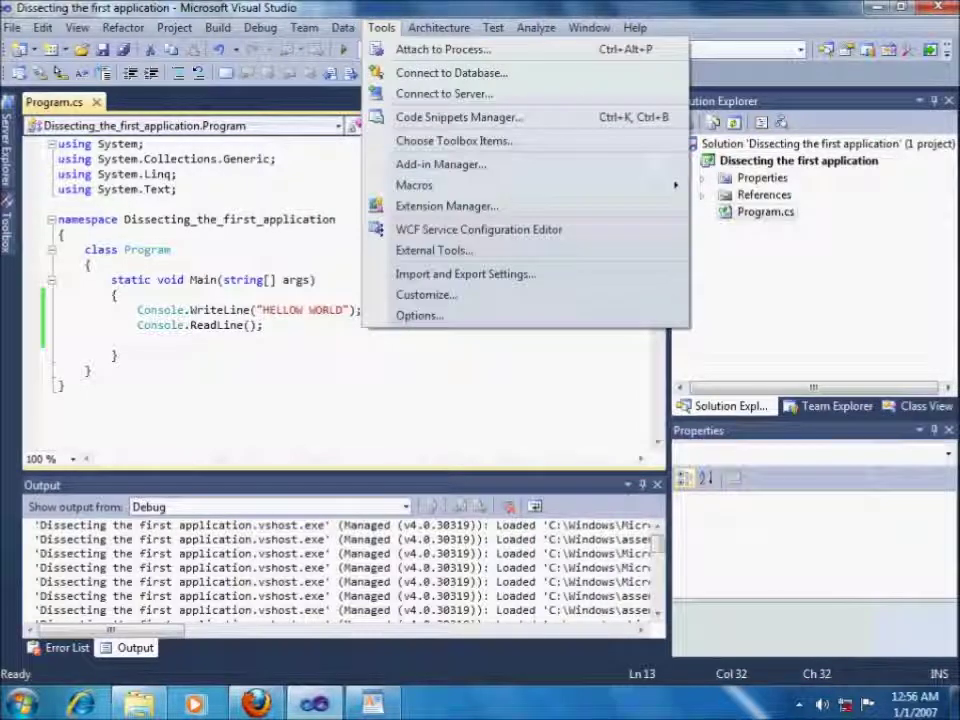
pyautogui.click(419, 315)
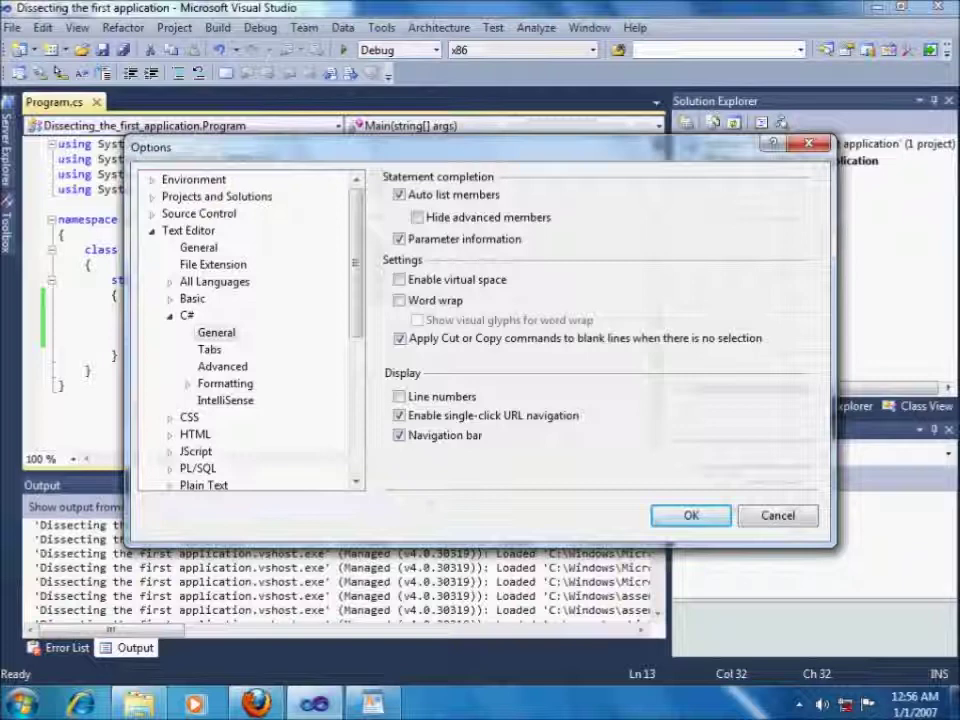
pyautogui.click(152, 230)
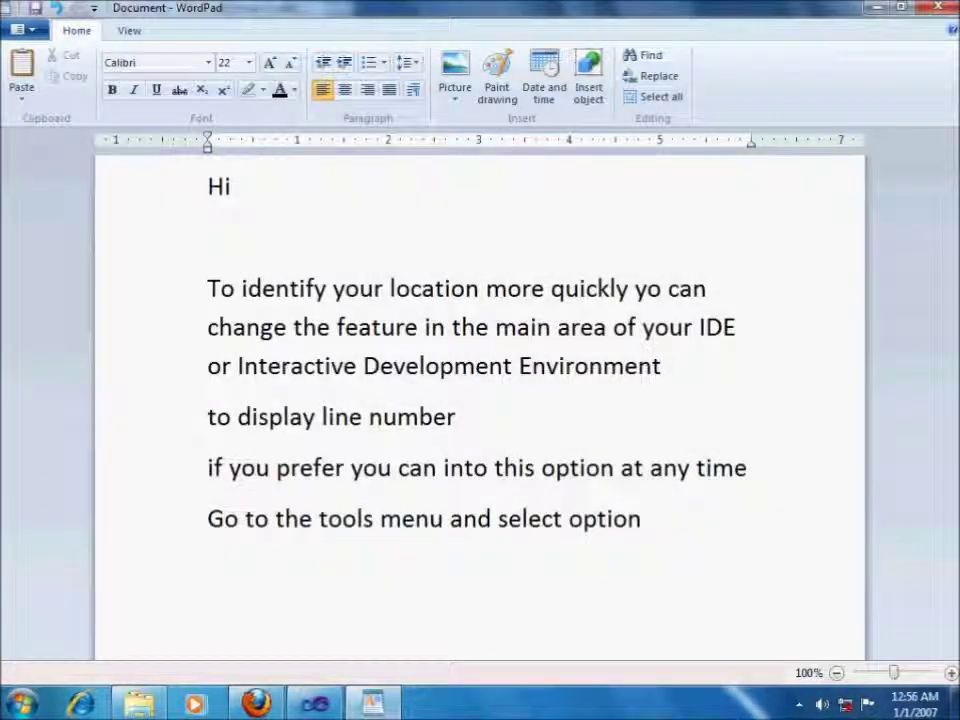
# Add 'then' and a new line beginning 'in the new window select the'.
pyautogui.press('Return')
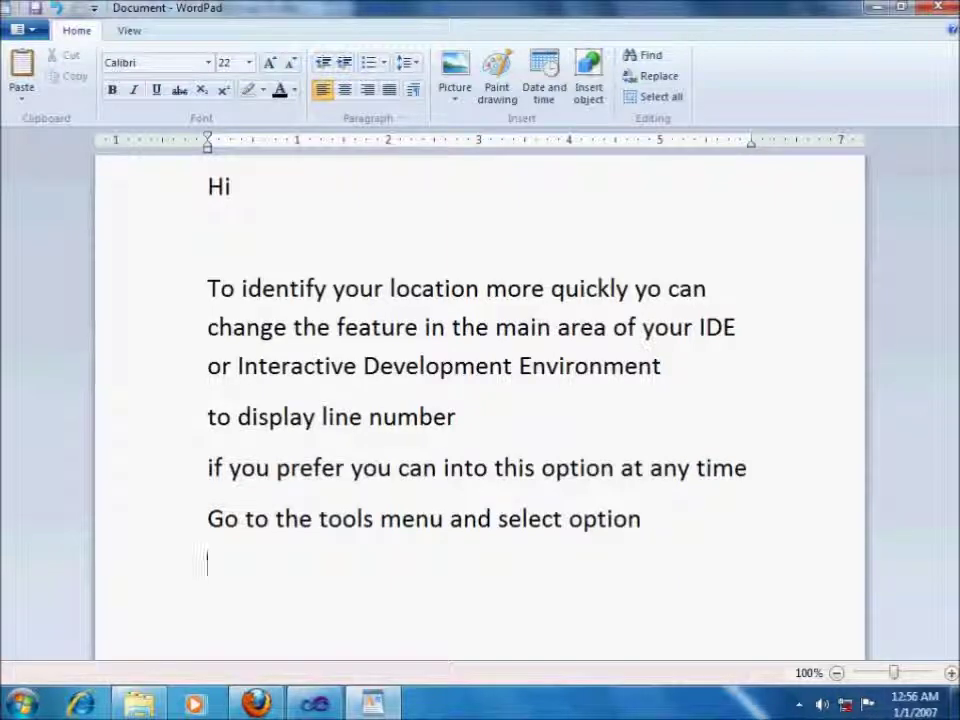
pyautogui.write('then')
pyautogui.press('Return')
pyautogui.press('Return')
pyautogui.write('in the new windwo')
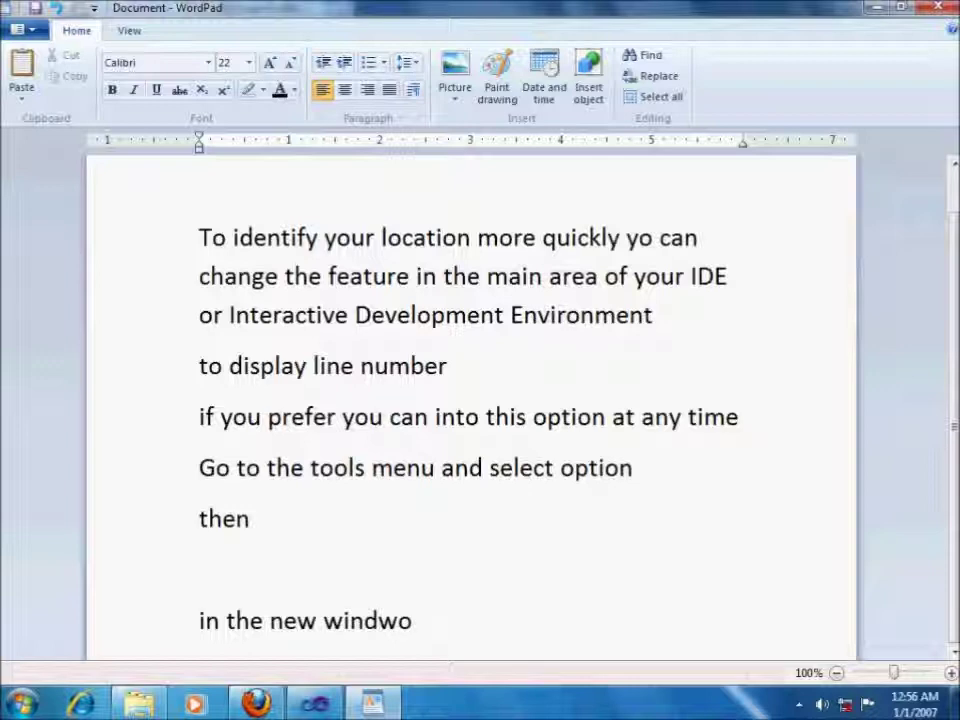
pyautogui.press('BackSpace')
pyautogui.press('BackSpace')
pyautogui.press('BackSpace')
pyautogui.write('dow select ')
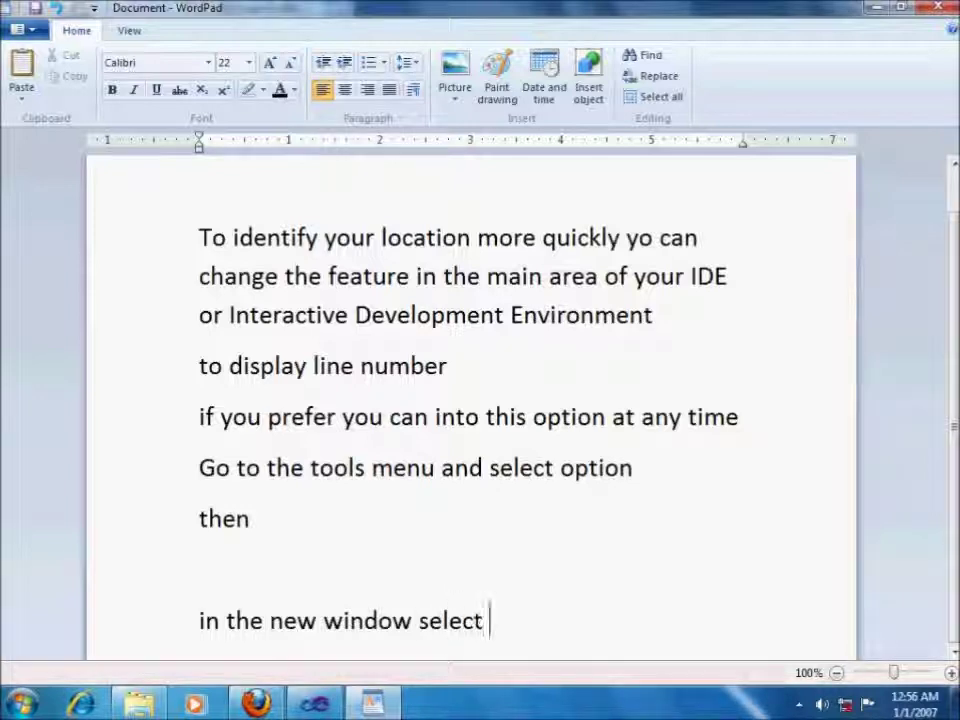
pyautogui.write('the')
# Continue with 'text editor portion and go to the C# option ---- expand that'.
pyautogui.write('text edito')
pyautogui.press('BackSpace')
pyautogui.press('BackSpace')
pyautogui.write('tor portion ')
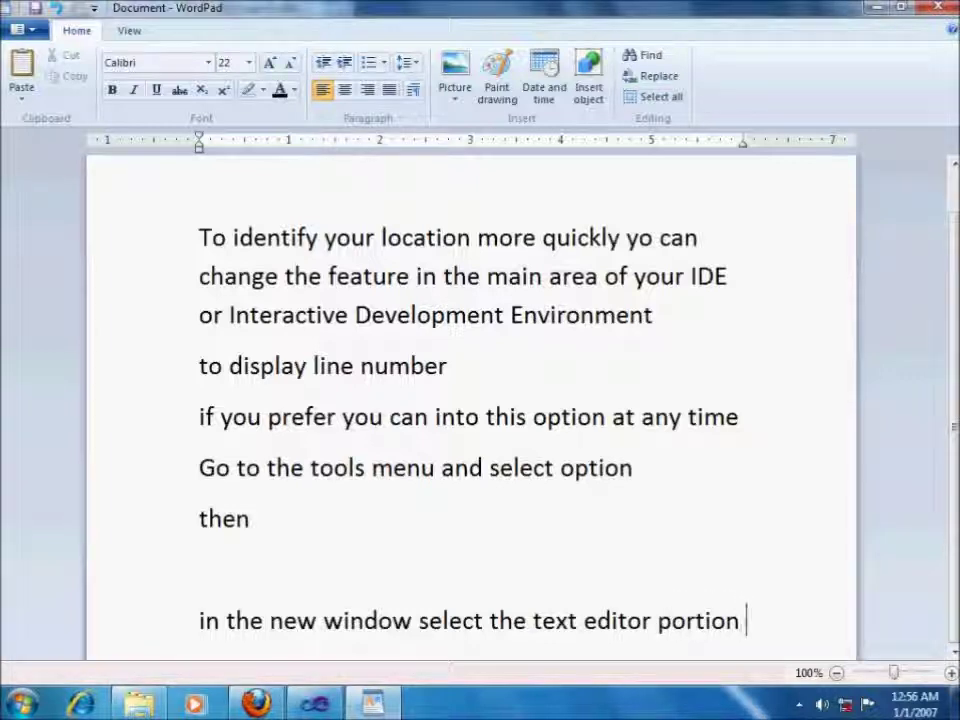
pyautogui.write('and go to the C3')
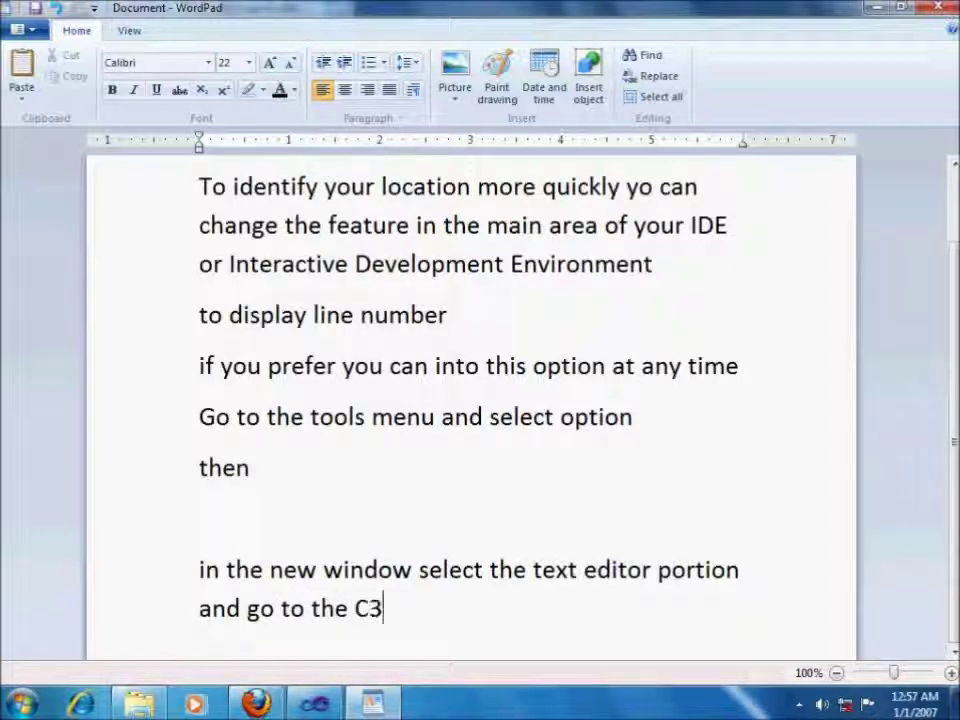
pyautogui.press('BackSpace')
pyautogui.write('# ')
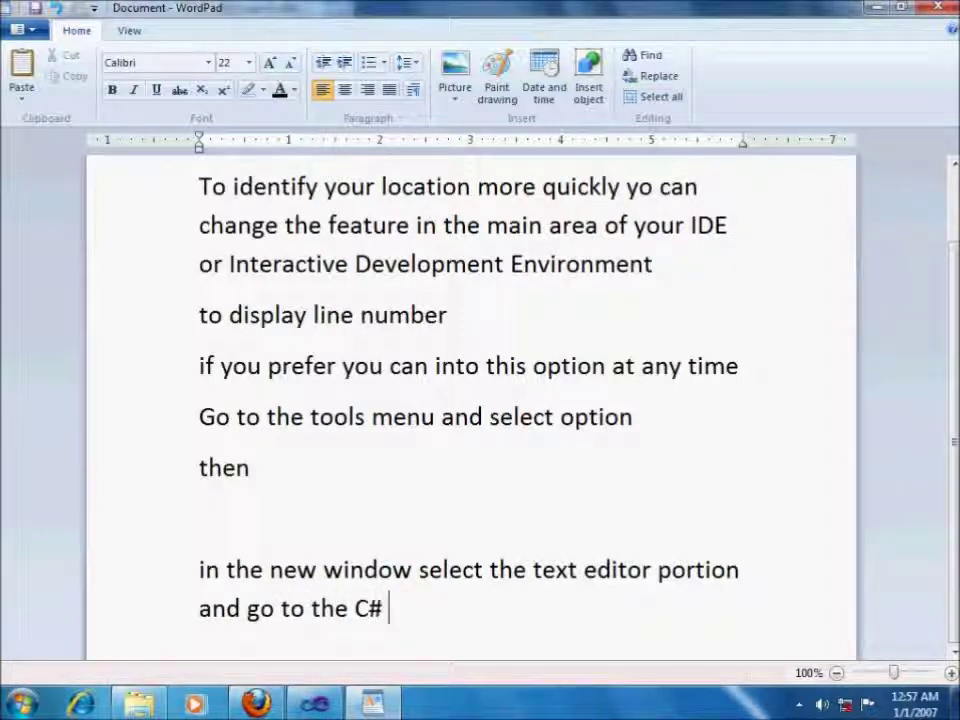
pyautogui.write('option ')
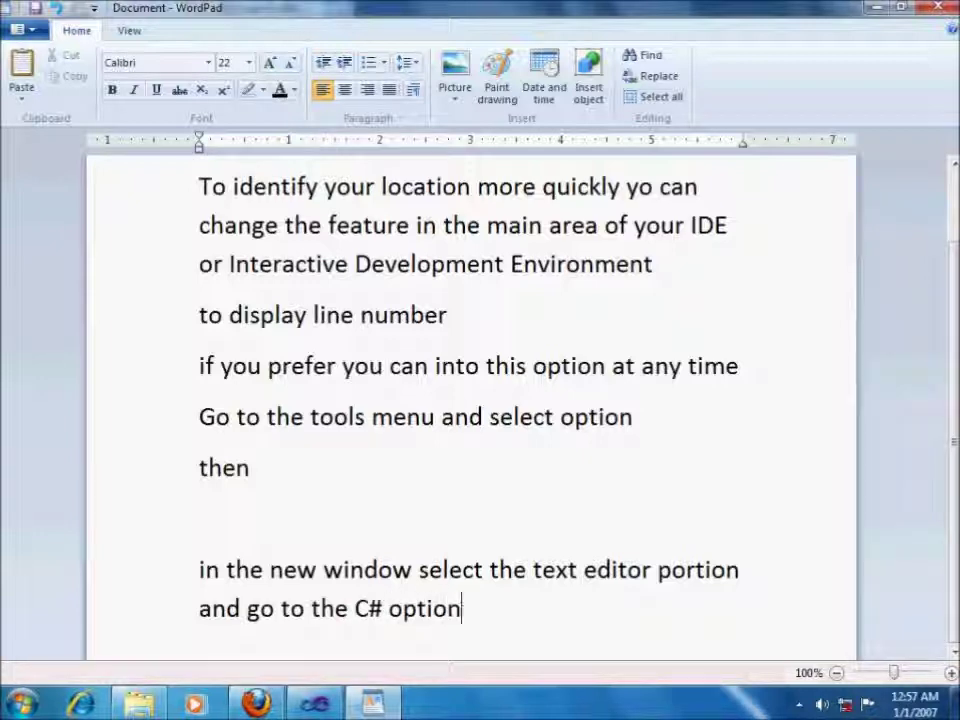
pyautogui.write('---- expand that')
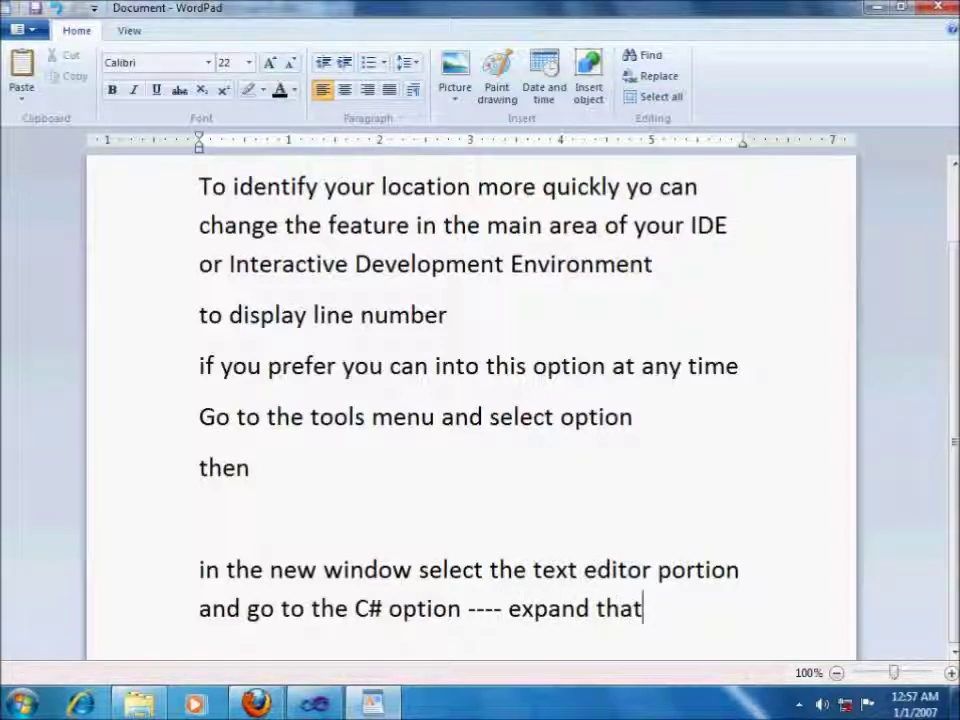
pyautogui.hotkey('alt', 'Tab')
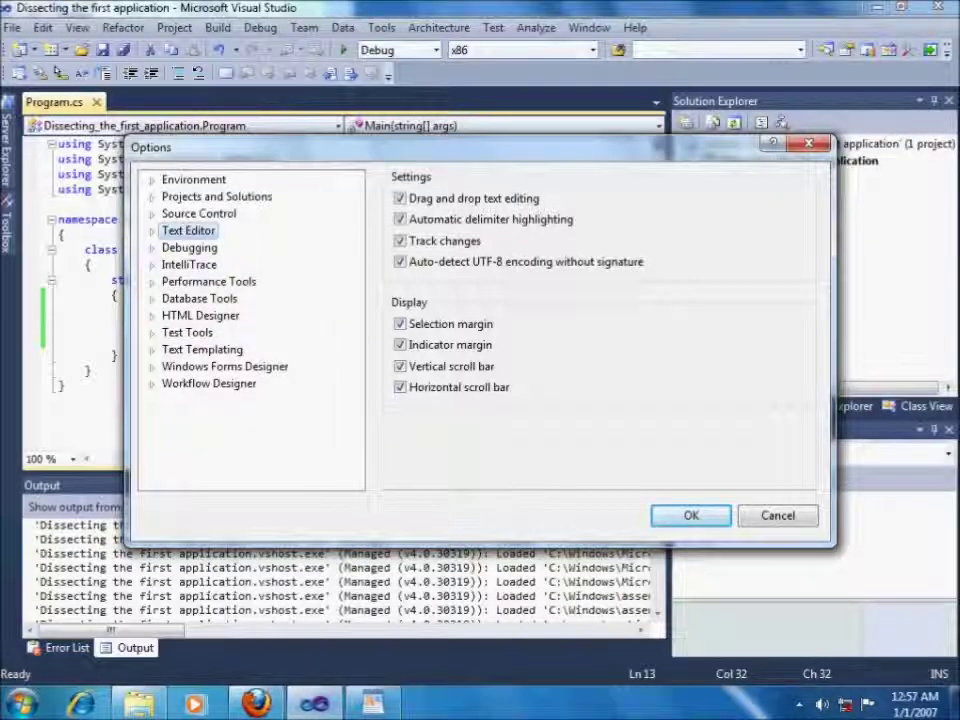
# Expand Text Editor > C# in Options and open its General settings page.
pyautogui.press('Right')
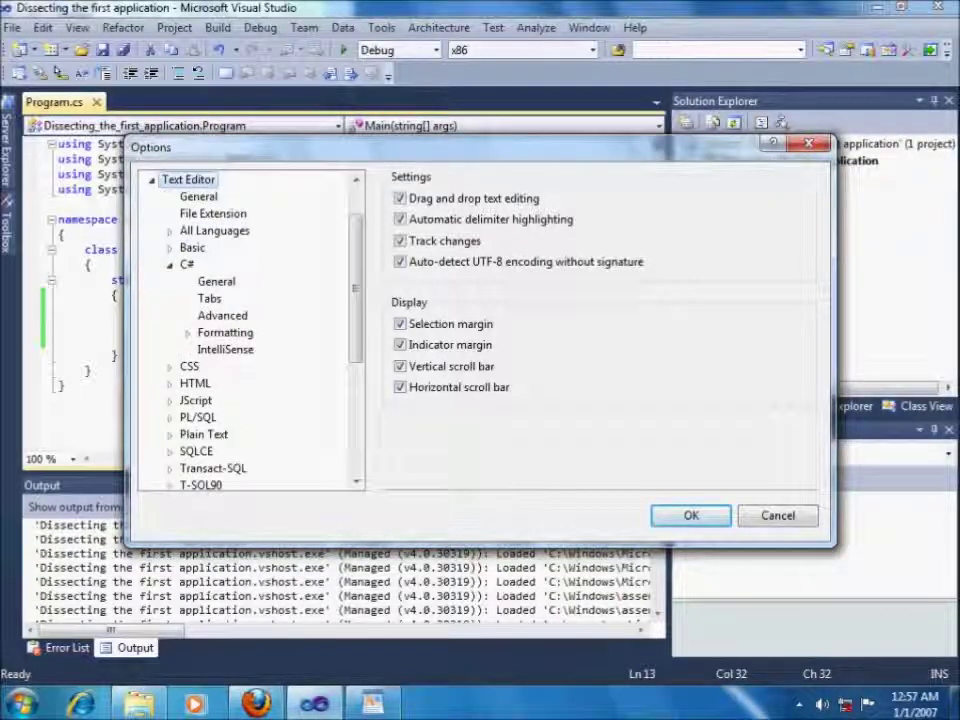
pyautogui.click(186, 264)
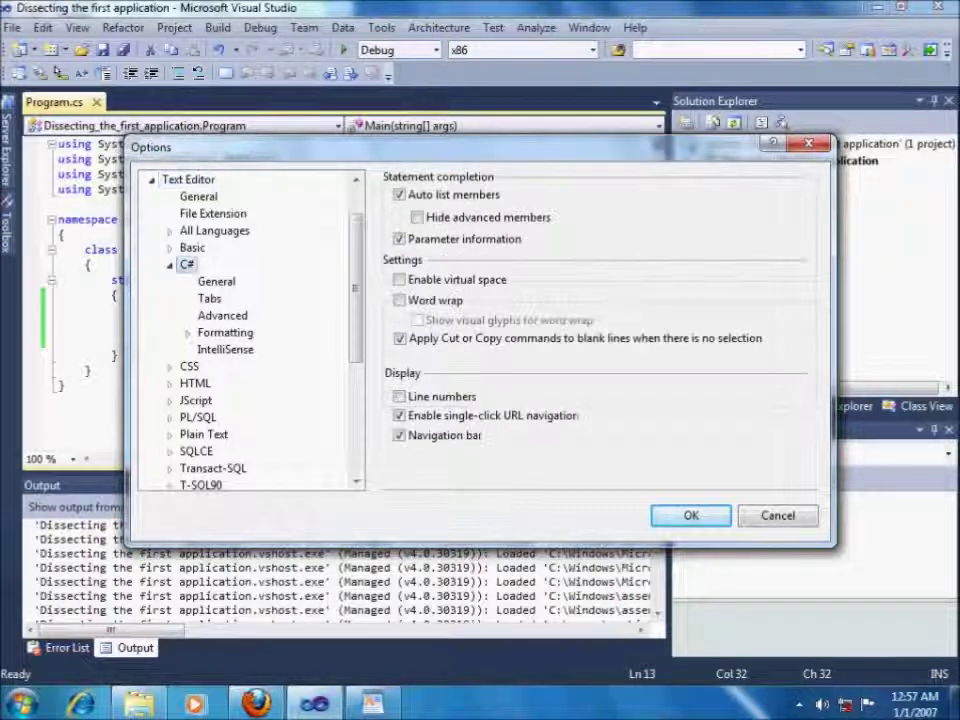
pyautogui.press('Left')
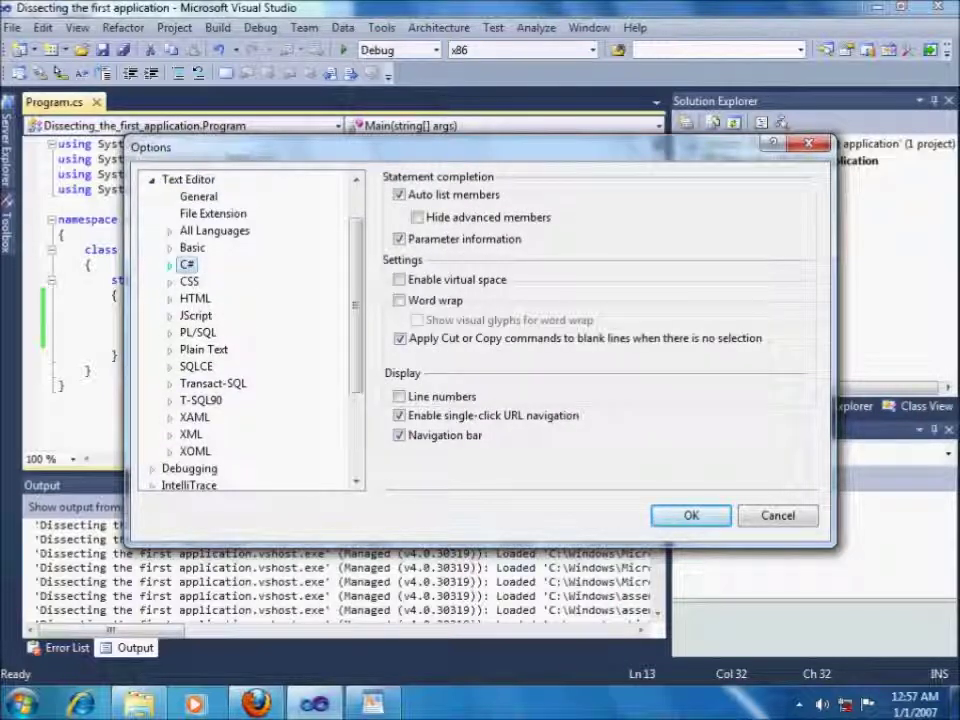
pyautogui.press('Right')
pyautogui.press('Down')
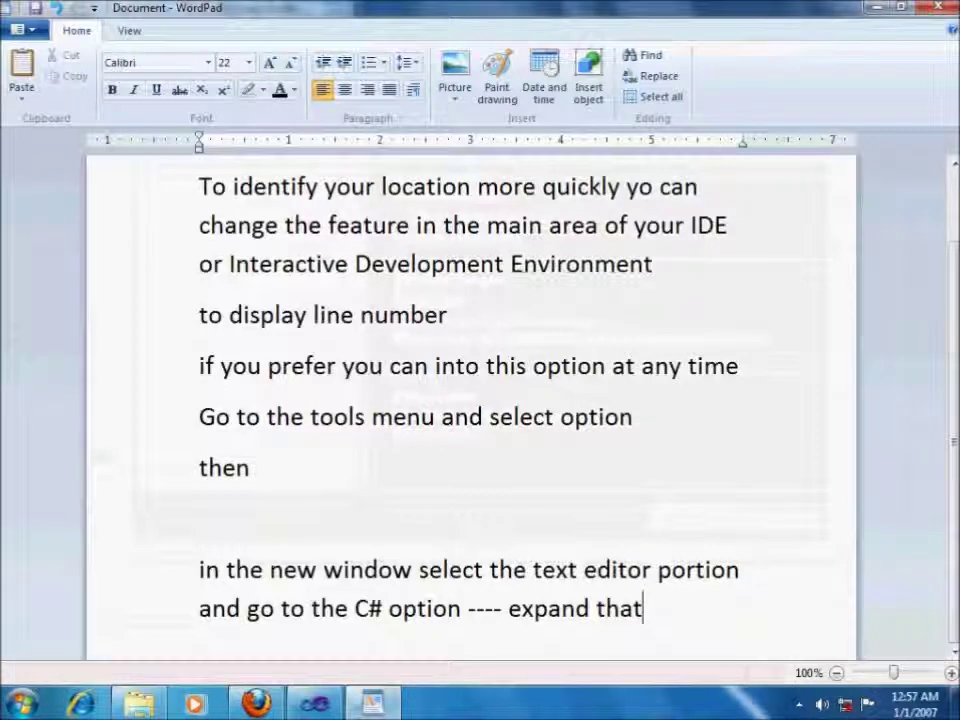
pyautogui.press('Return')
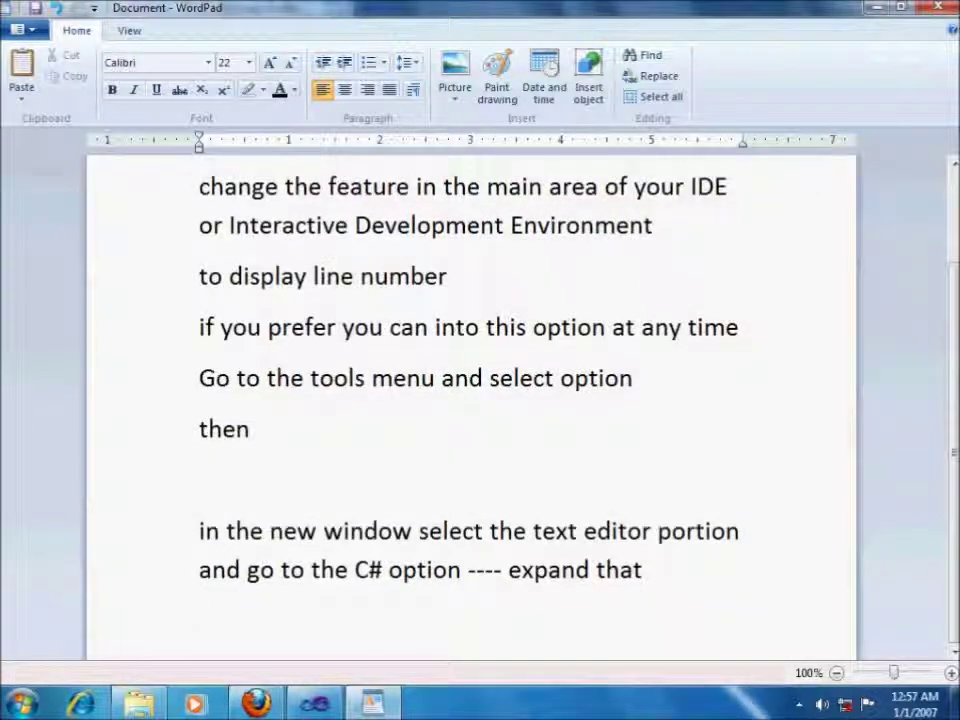
# Start the note 'you'll see there are many options'.
pyautogui.write('you"ll see that')
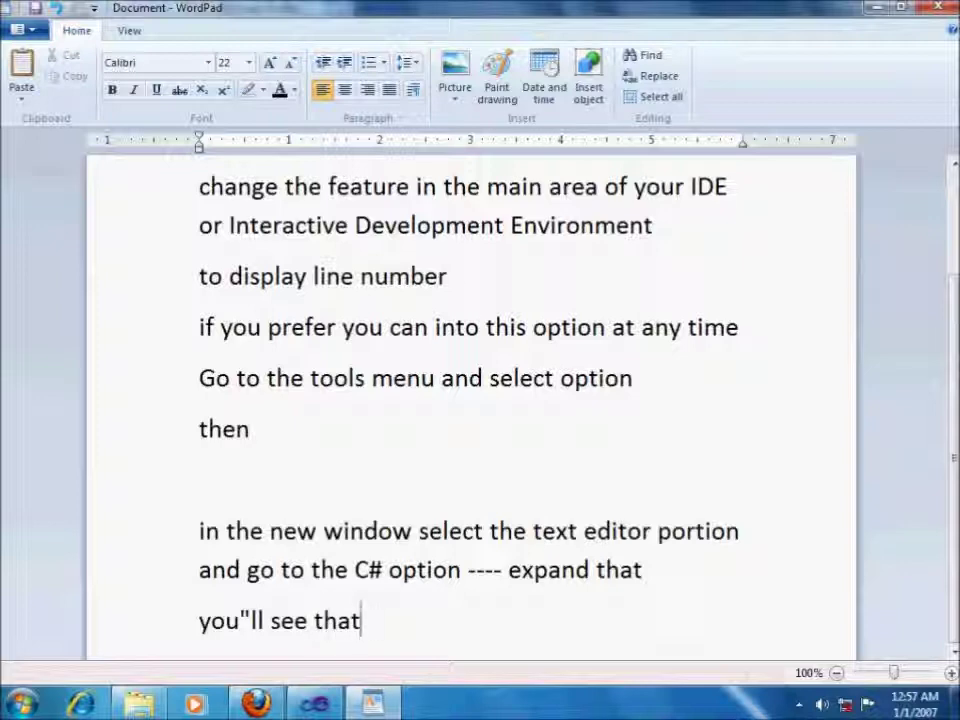
pyautogui.click(240, 620)
pyautogui.press('BackSpace')
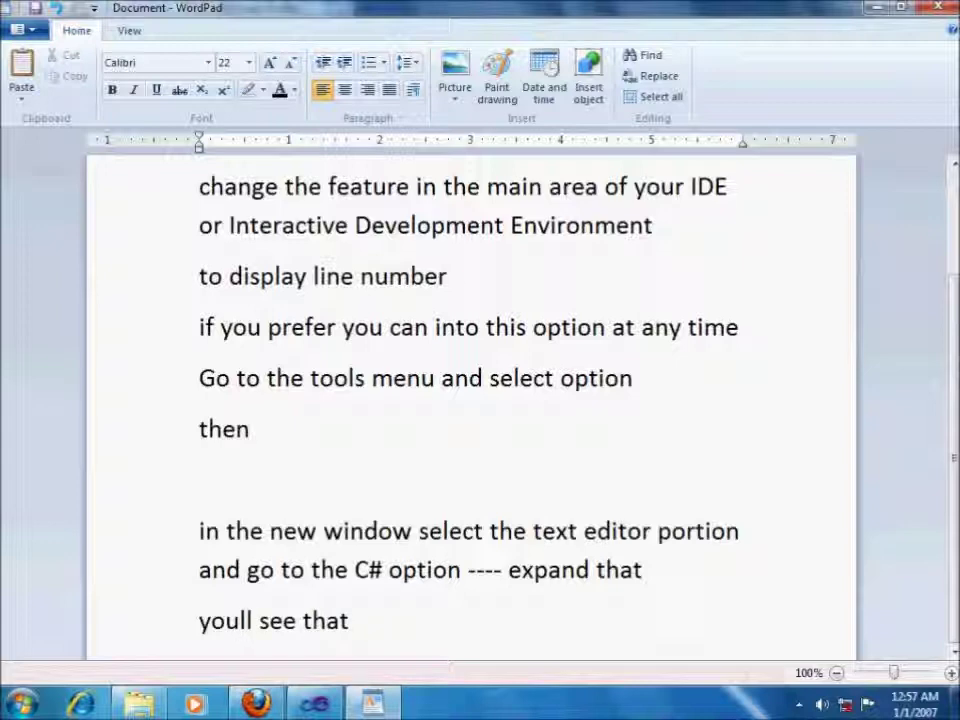
pyautogui.write("'ll see that")
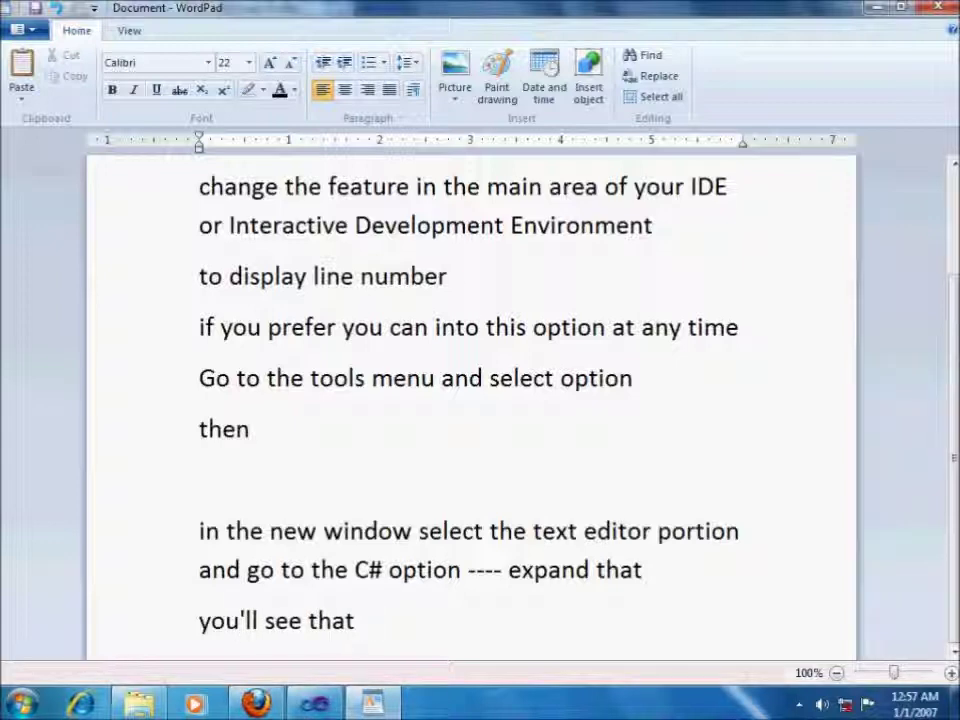
pyautogui.write(' there ')
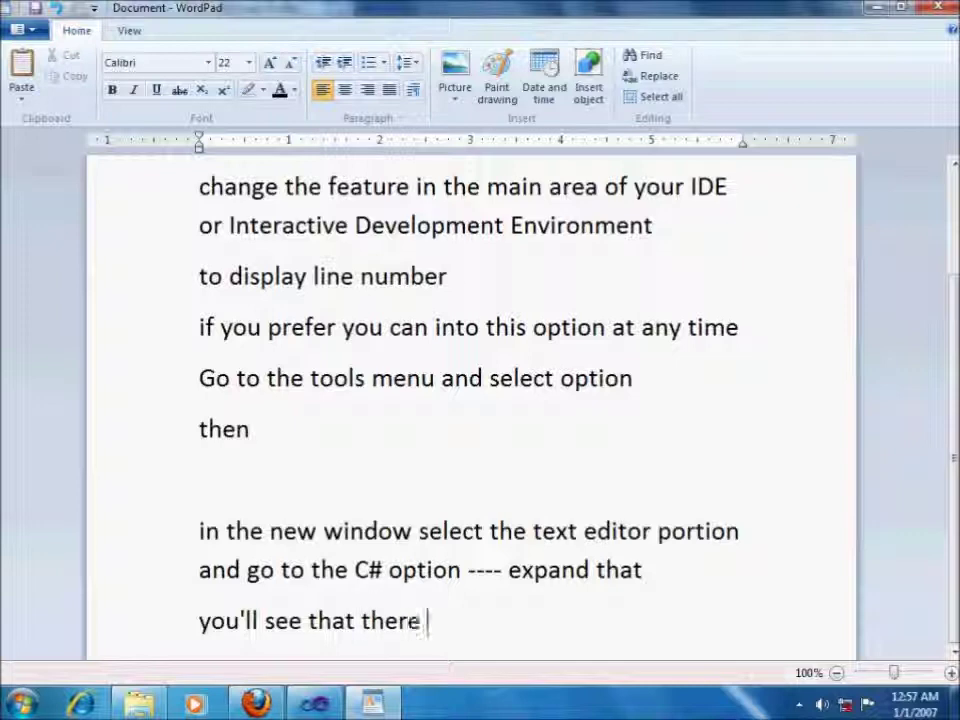
pyautogui.write('are many')
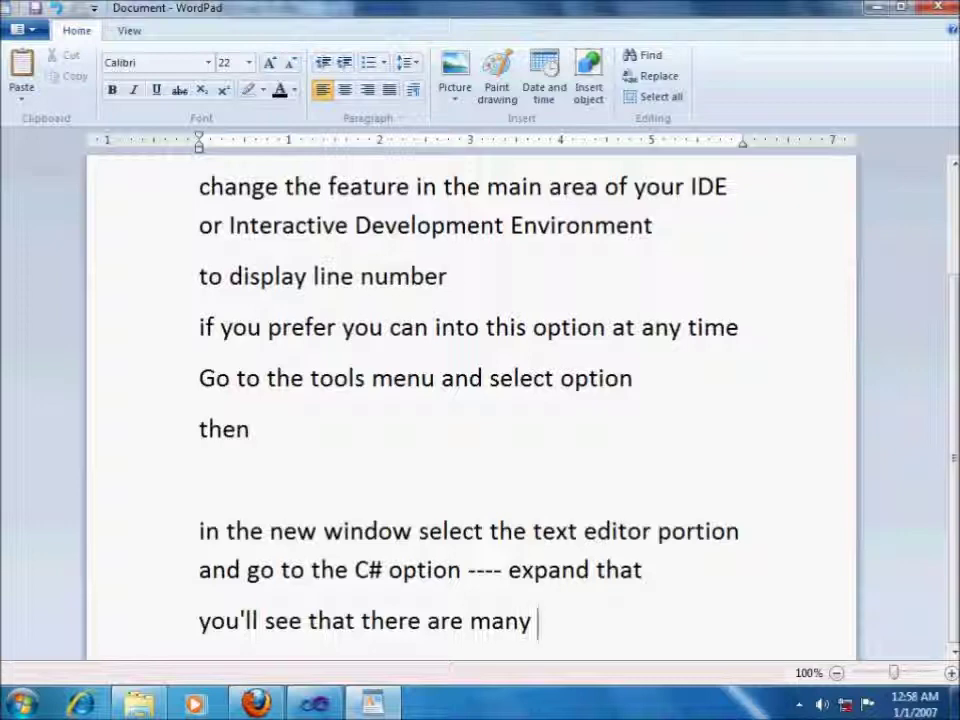
pyautogui.write(' op')
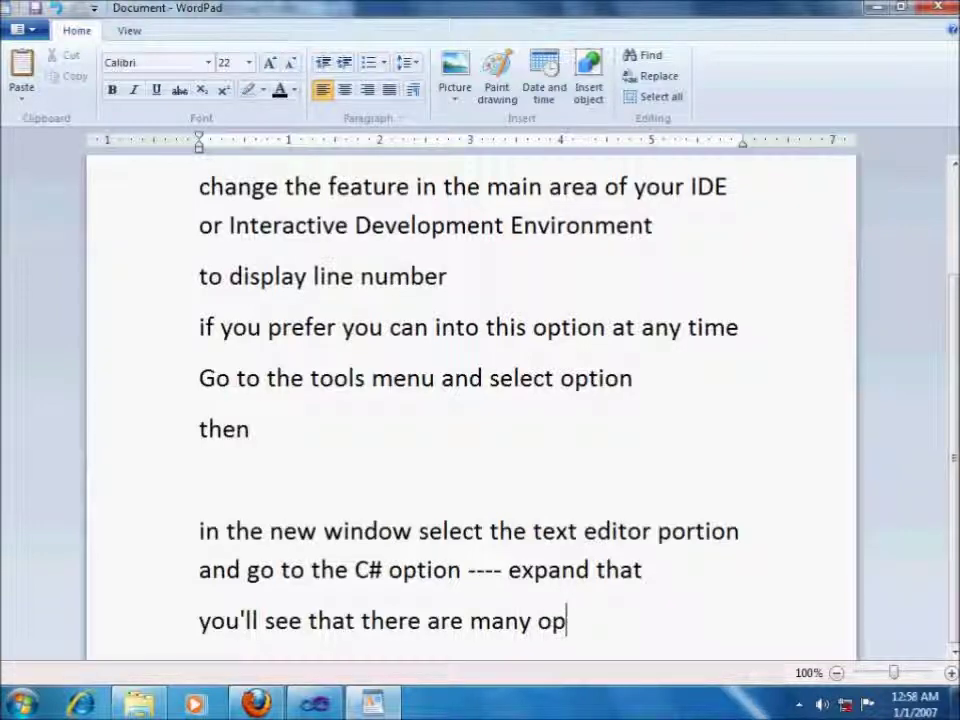
pyautogui.write('t')
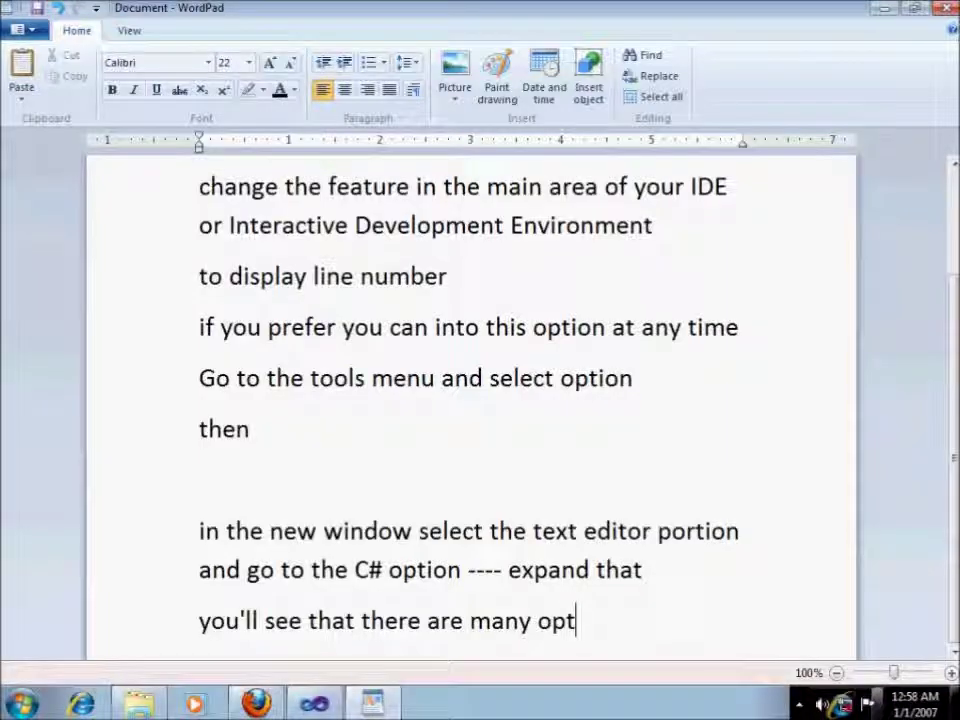
# Finish it with 'with regard to how the IDE display and behaves'.
pyautogui.write('ion wu')
pyautogui.press('BackSpace')
pyautogui.write('ith regard ')
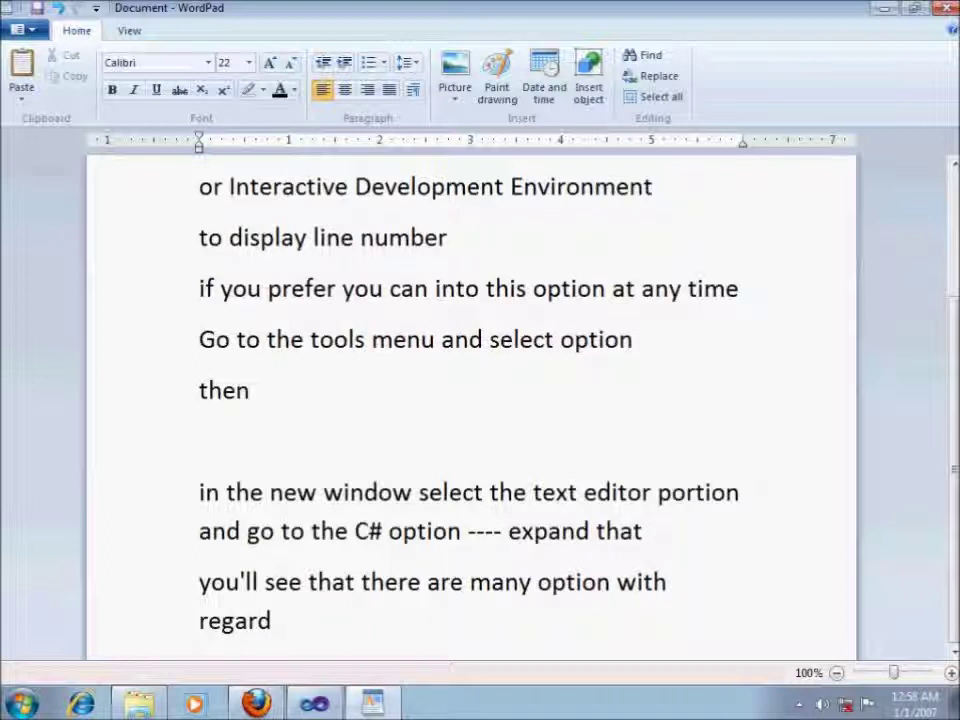
pyautogui.write('tio')
pyautogui.press('BackSpace')
pyautogui.press('BackSpace')
pyautogui.press('BackSpace')
pyautogui.write('o how')
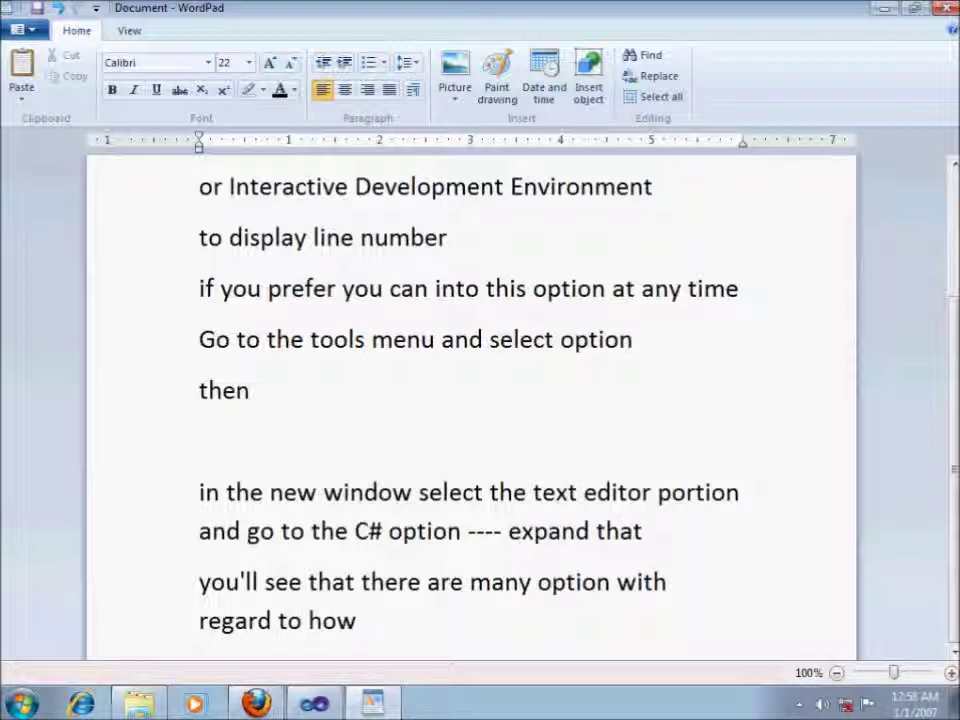
pyautogui.write('he U')
pyautogui.press('BackSpace')
pyautogui.write('IDE ')
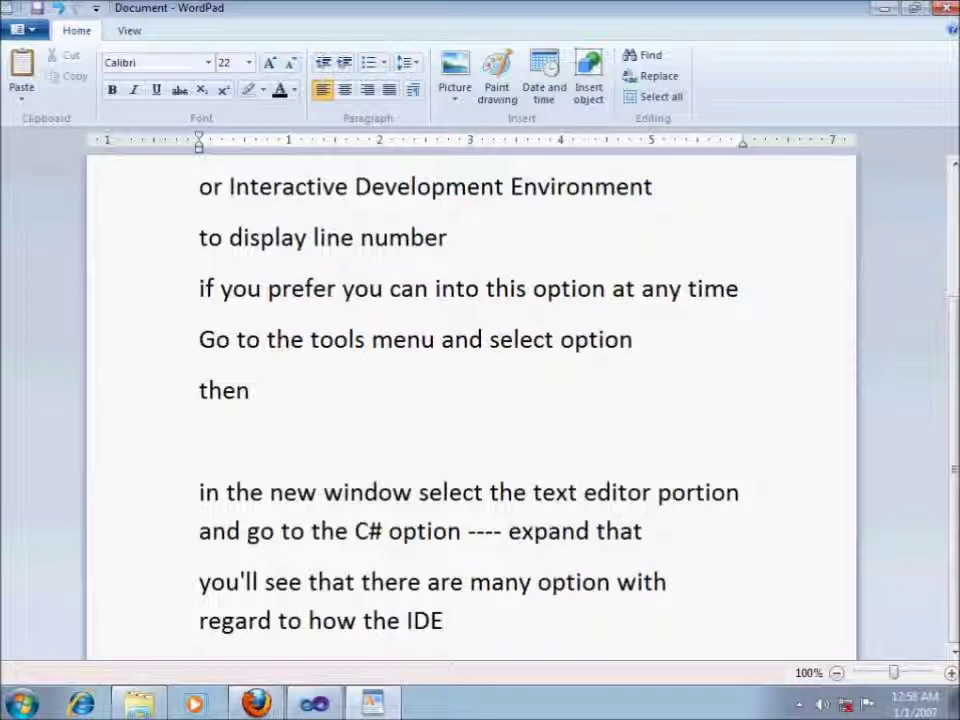
pyautogui.write('dis')
pyautogui.write('play')
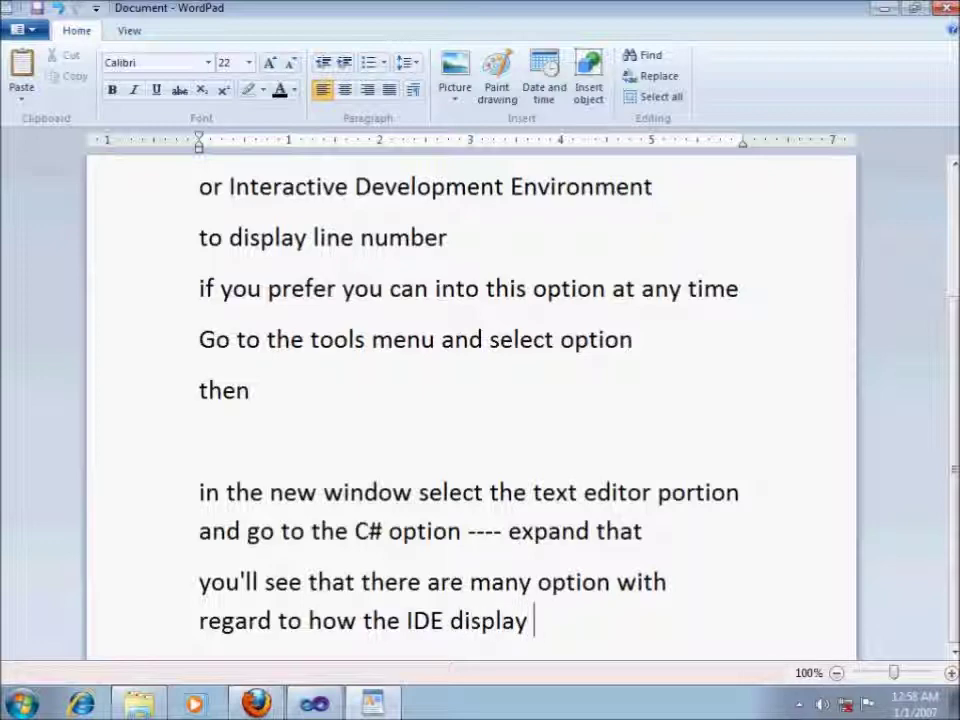
pyautogui.write(' and behaves')
pyautogui.press('Return')
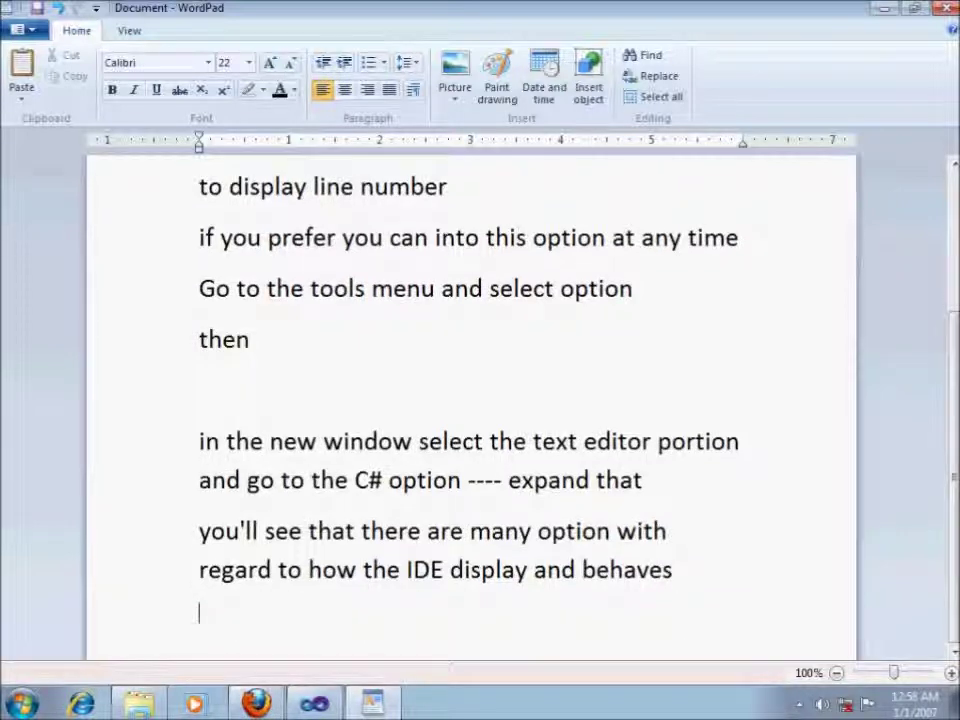
# Add the line 'one of those option are line number . by default'.
pyautogui.write('one of thos e')
pyautogui.press('BackSpace')
pyautogui.press('BackSpace')
pyautogui.press('BackSpace')
pyautogui.write('e')
pyautogui.press('BackSpace')
pyautogui.write('se ')
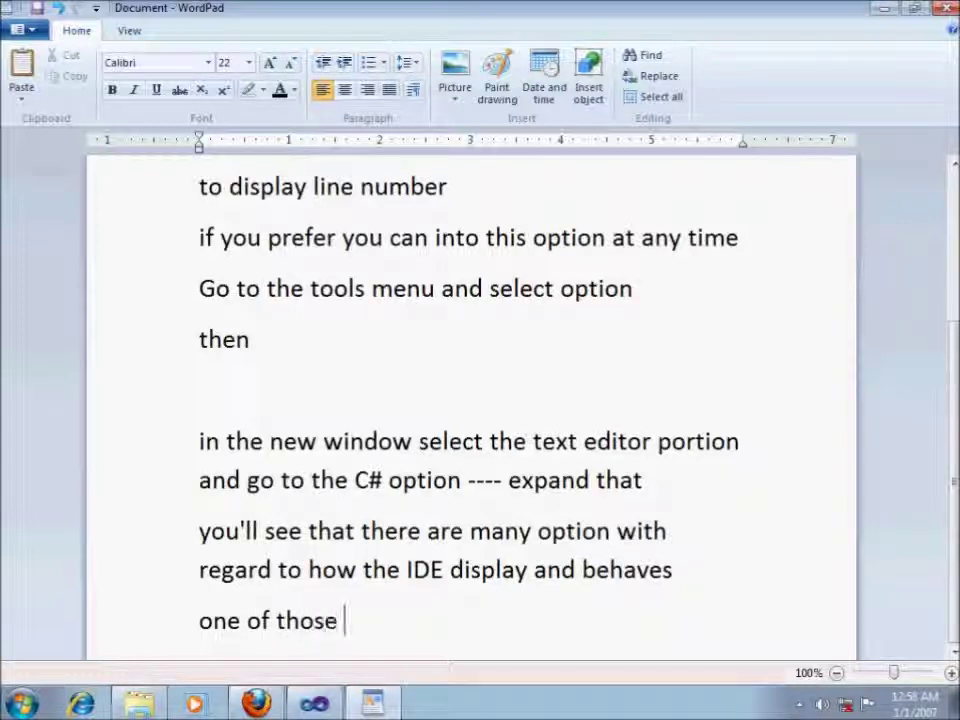
pyautogui.write('option are line n')
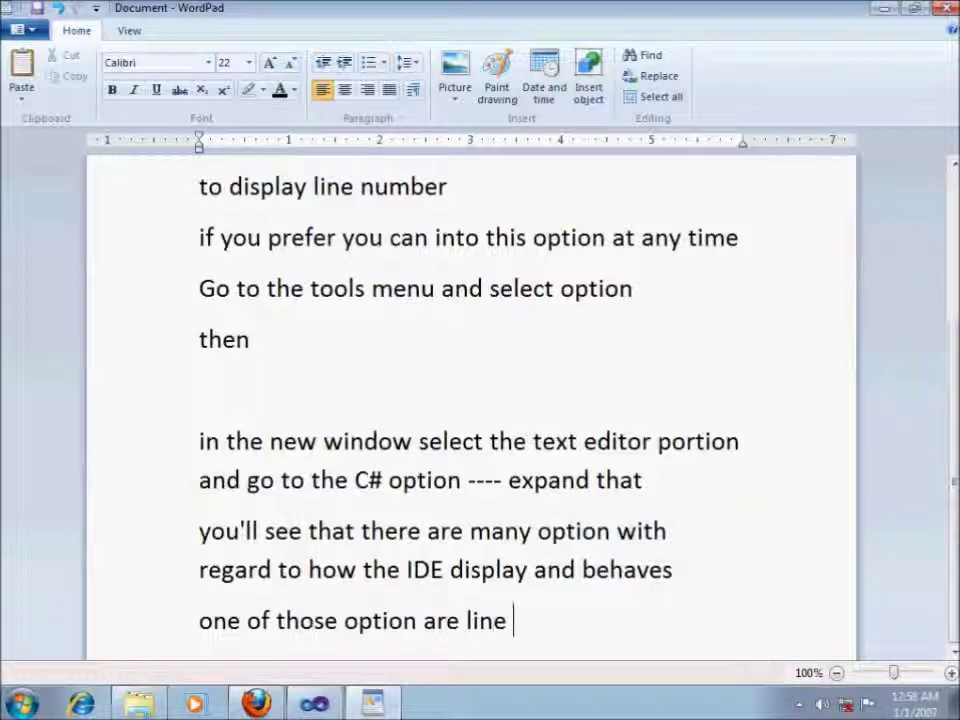
pyautogui.write('umber . by default')
pyautogui.press('Return')
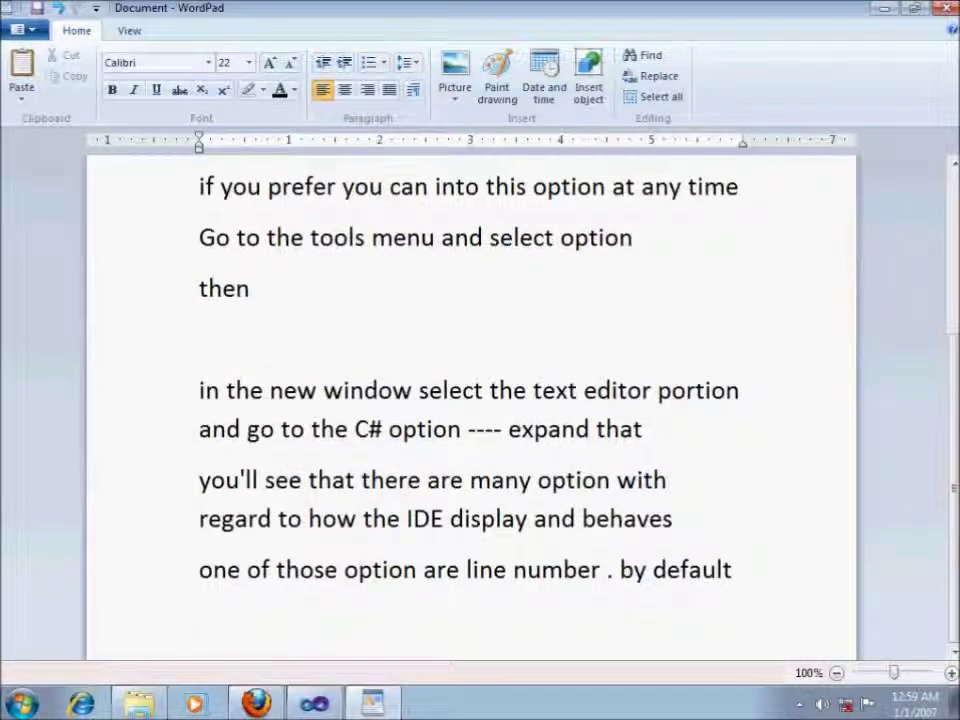
# Add 'this option is deselected' and briefly show the setting in Visual Studio.
pyautogui.write('this')
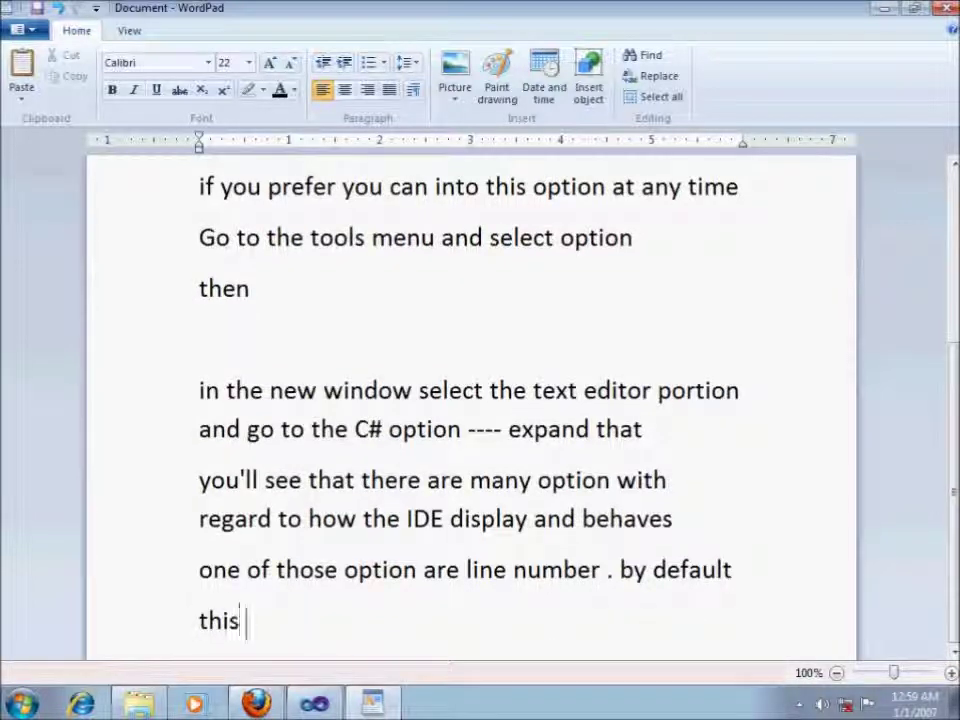
pyautogui.write(' optio')
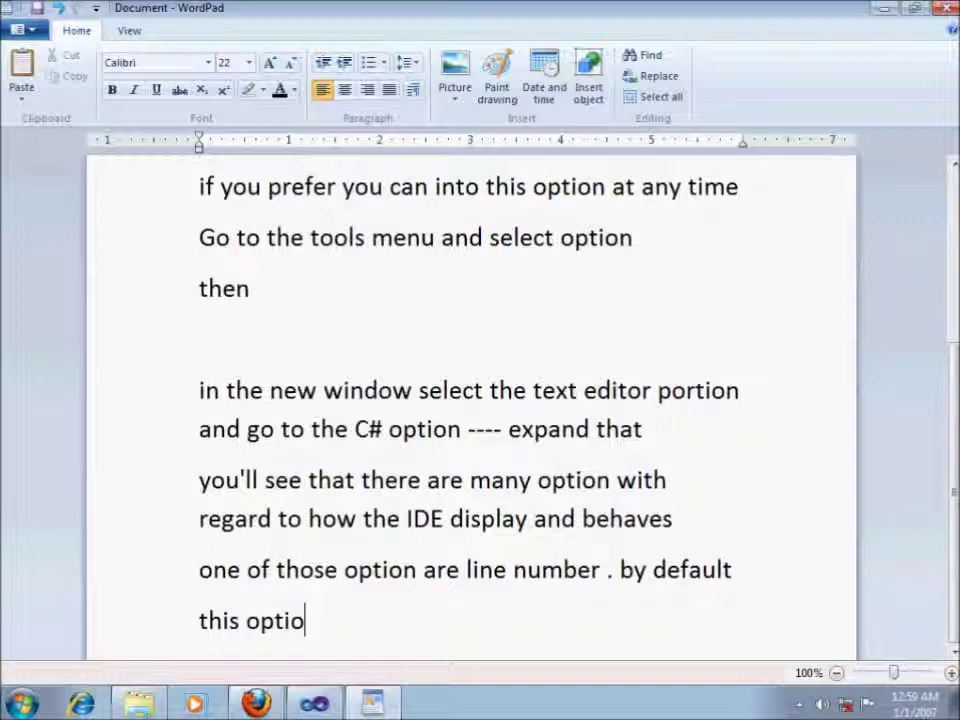
pyautogui.write('n ')
pyautogui.write('is deselec')
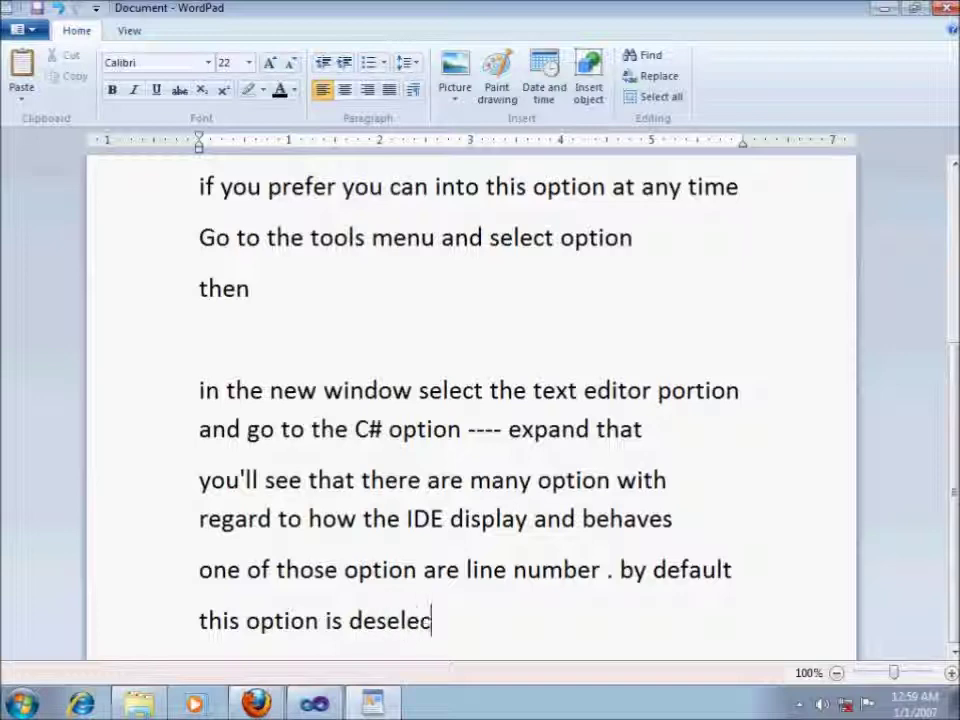
pyautogui.write('ted')
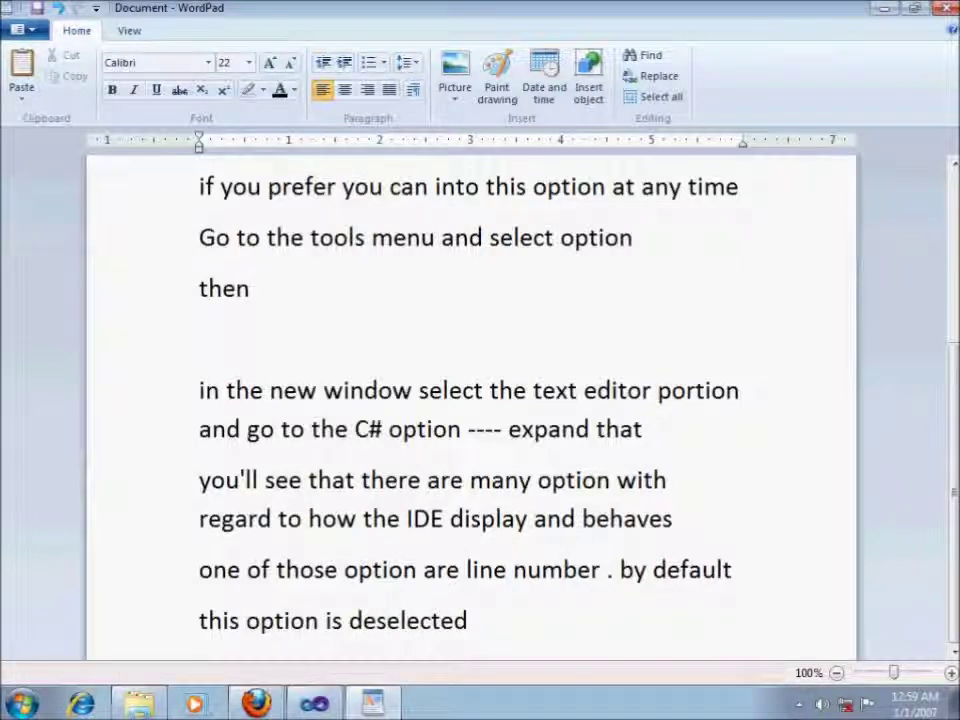
pyautogui.press('Return')
pyautogui.write('chec')
pyautogui.press('BackSpace')
pyautogui.press('BackSpace')
pyautogui.press('BackSpace')
pyautogui.press('BackSpace')
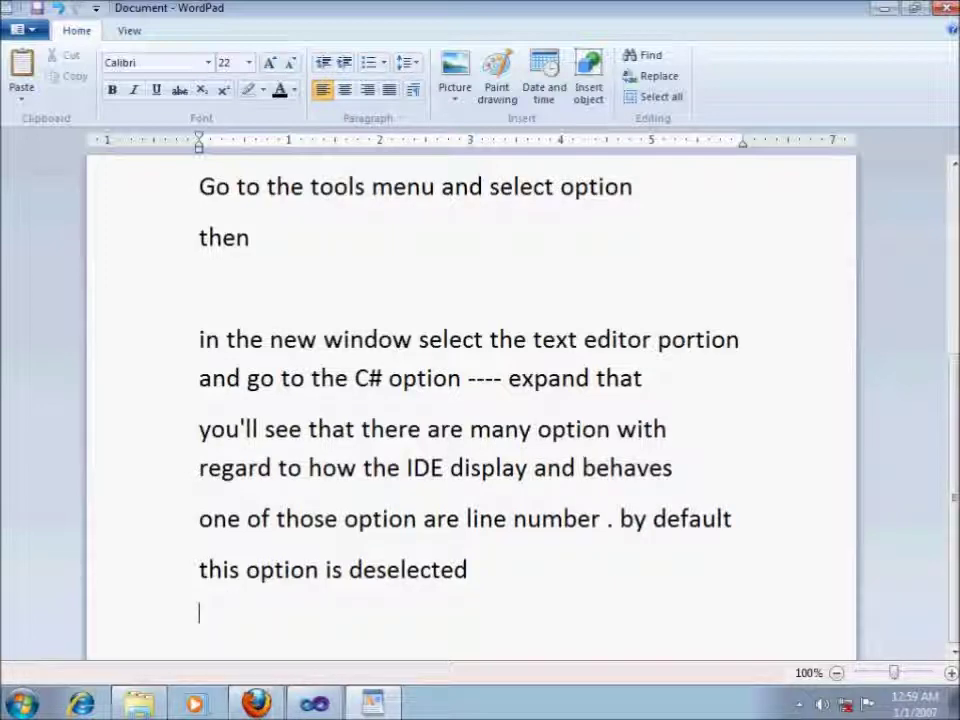
pyautogui.hotkey('alt', 'Tab')
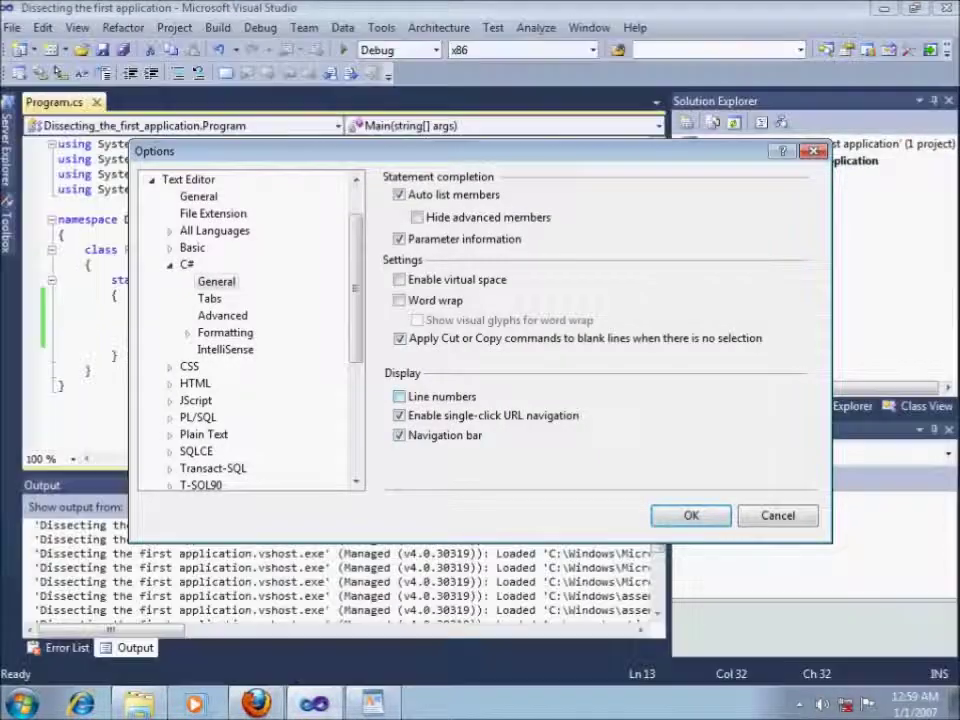
pyautogui.hotkey('alt', 'Tab')
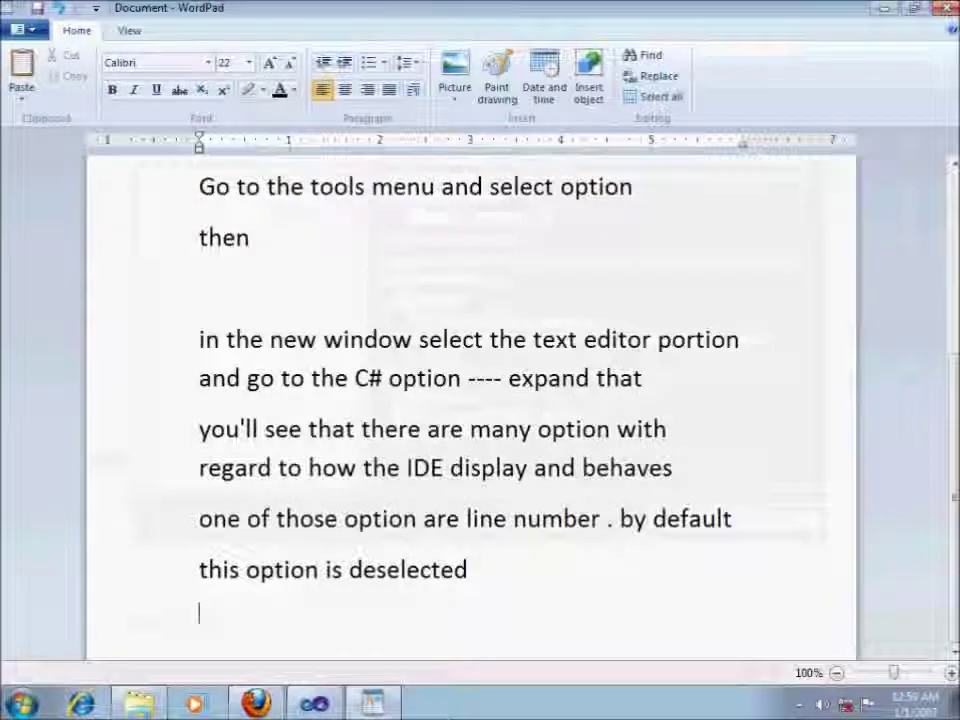
# Type the instruction 'check the checkbox and then click OK on the dialogue'.
pyautogui.write('check ')
pyautogui.write('the checkbox')
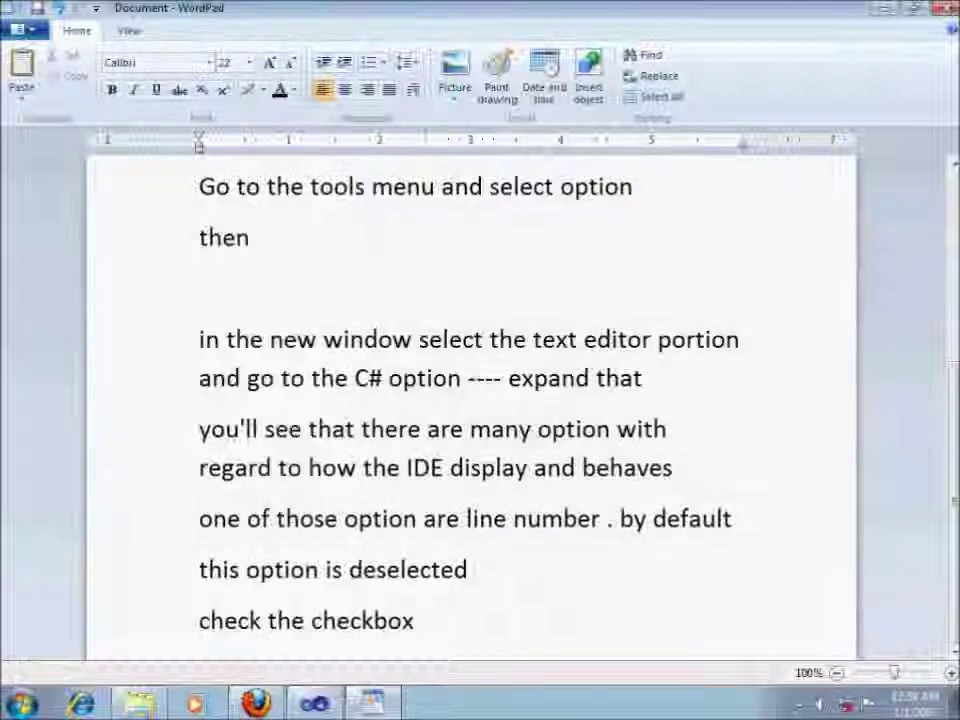
pyautogui.write(' abd')
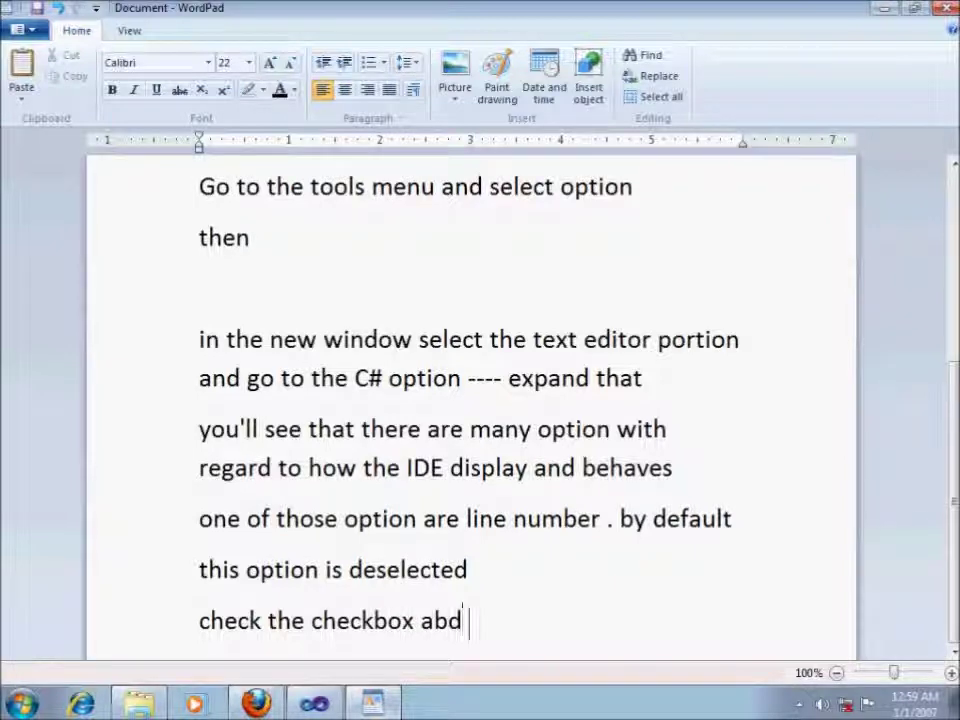
pyautogui.press('BackSpace')
pyautogui.press('BackSpace')
pyautogui.write('nd ')
pyautogui.write('then click OK i')
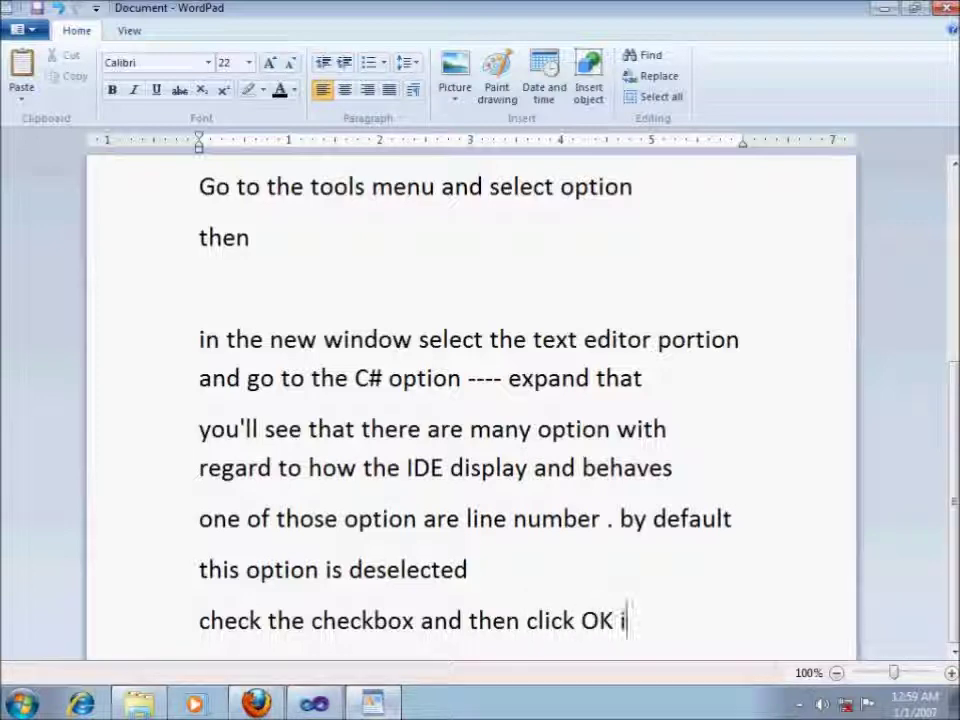
pyautogui.press('BackSpace')
pyautogui.write('on ')
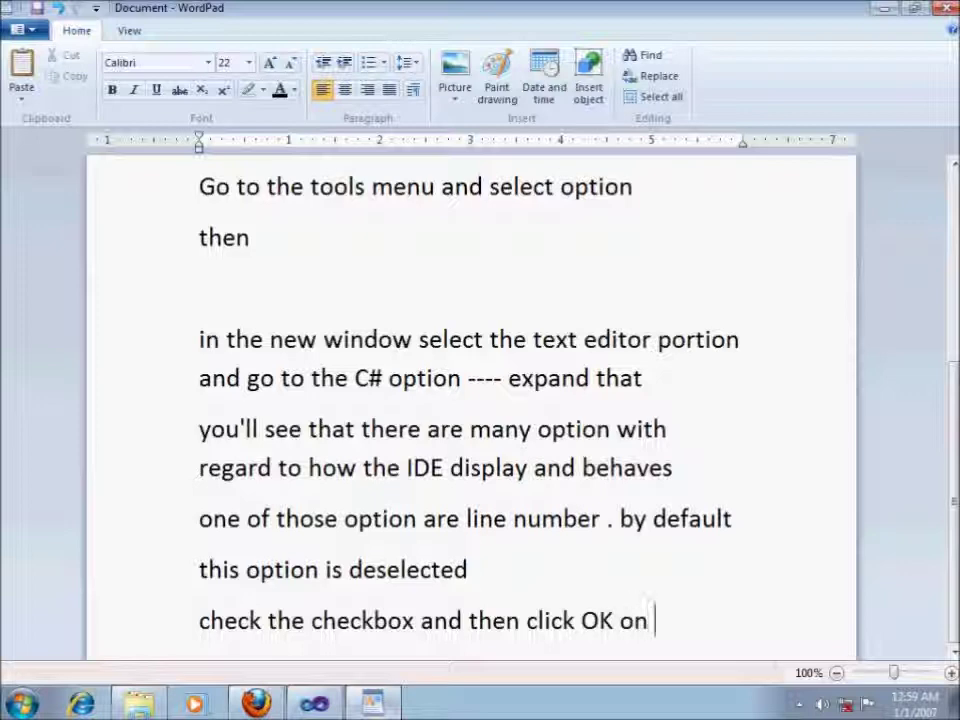
pyautogui.write('the dial')
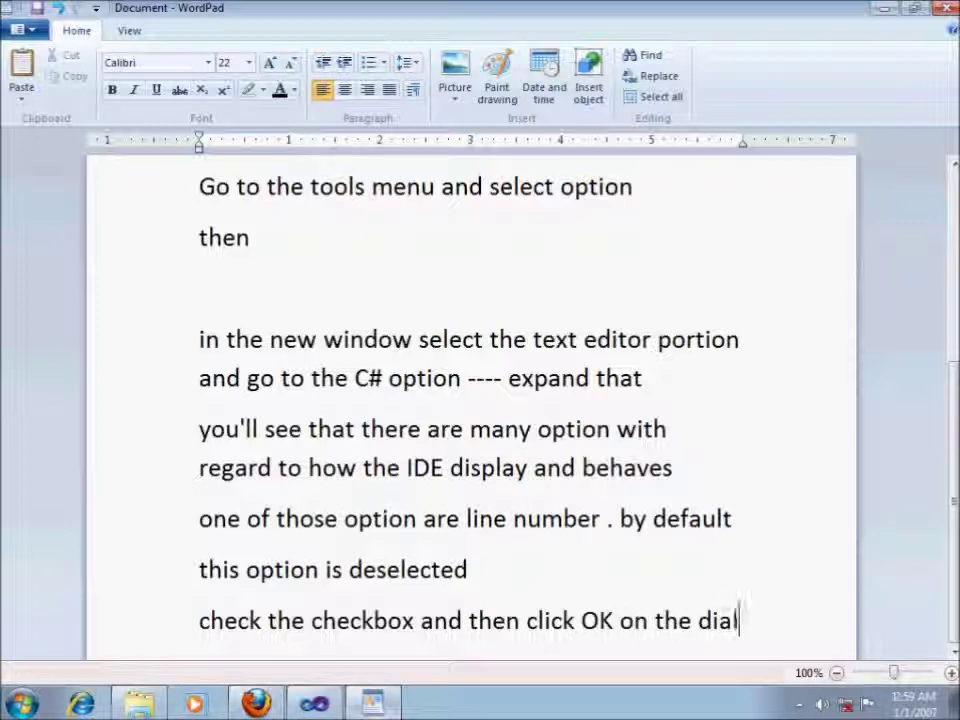
pyautogui.write('ogue')
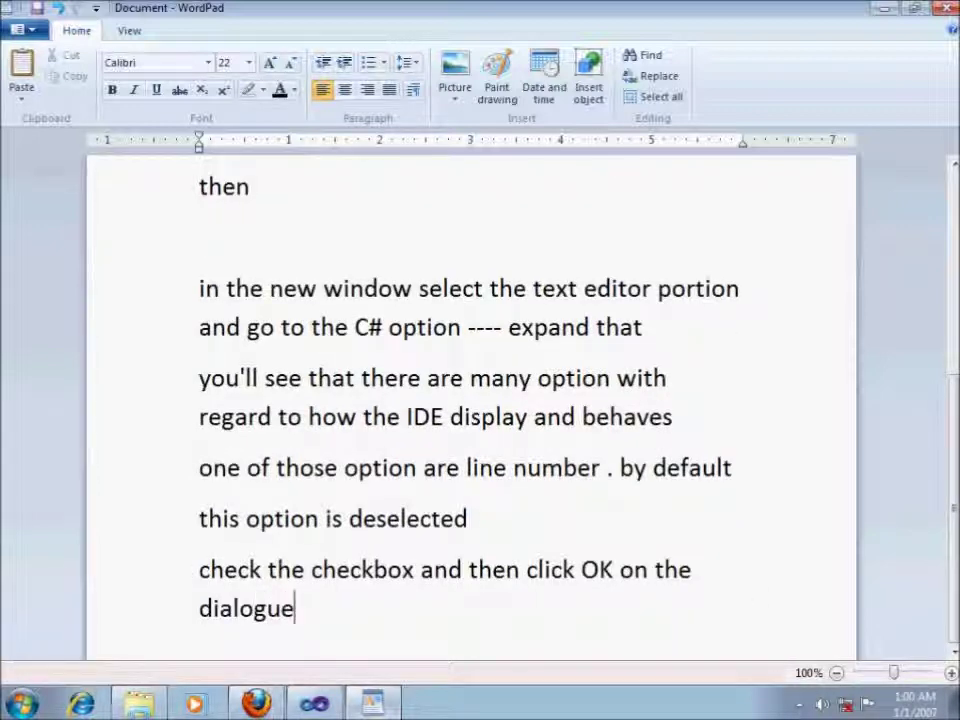
pyautogui.press('Return')
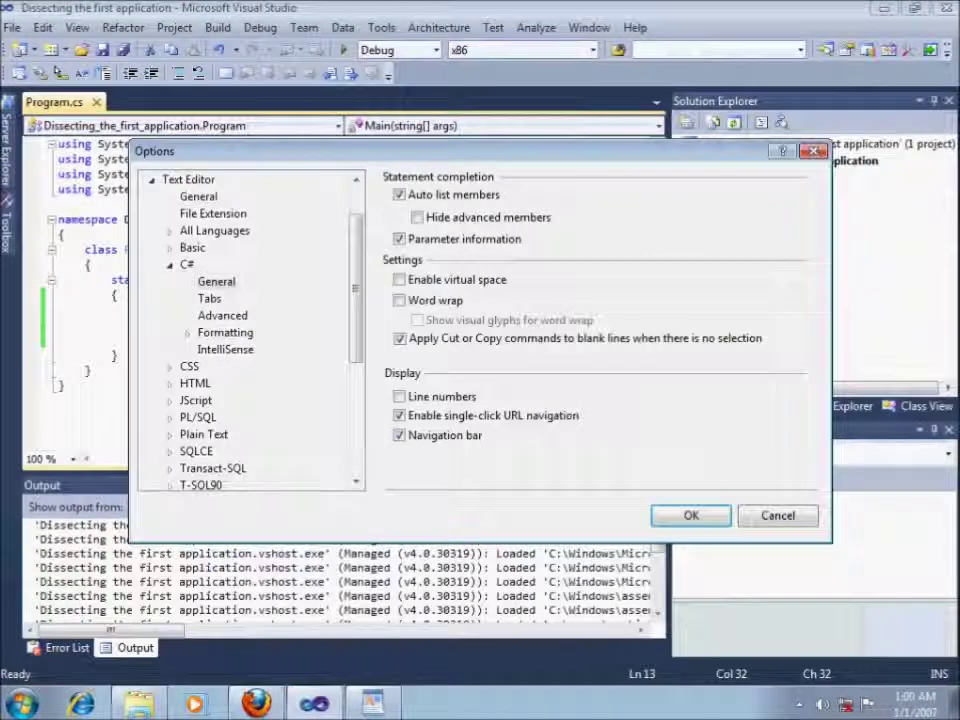
# Tick Line numbers on the C# General page, confirm with OK, and return to WordPad.
pyautogui.click(399, 396)
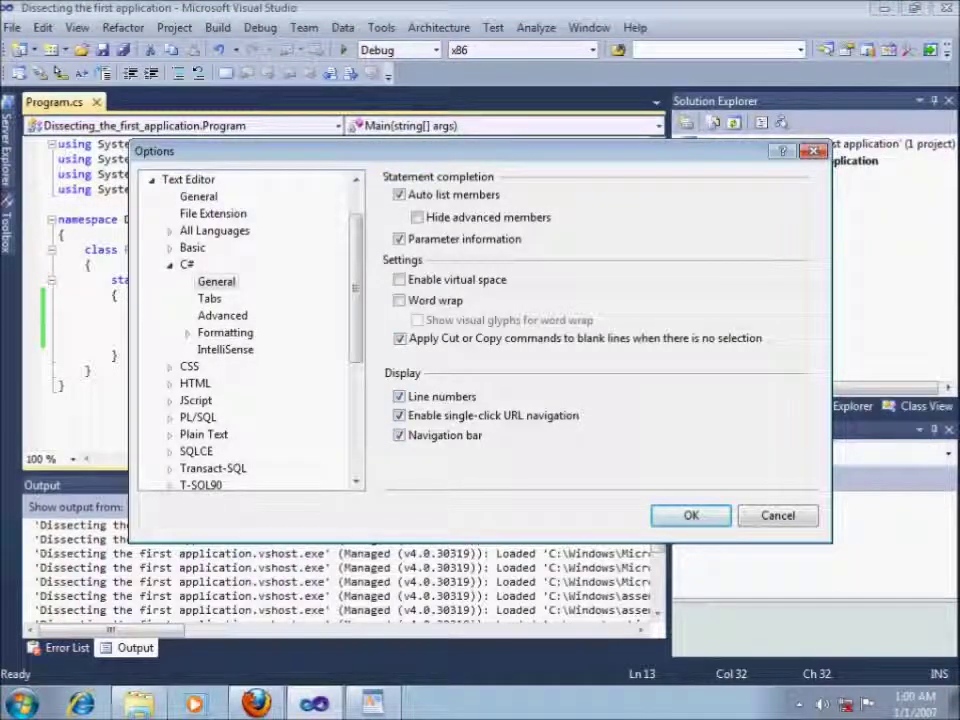
pyautogui.press('Return')
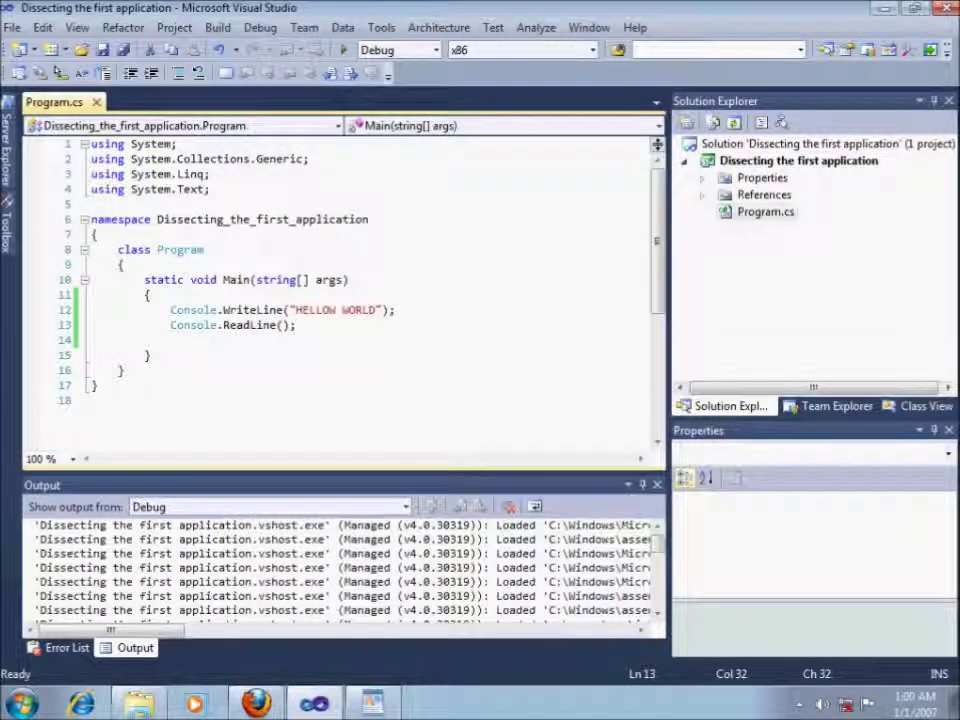
pyautogui.hotkey('alt', 'Tab')
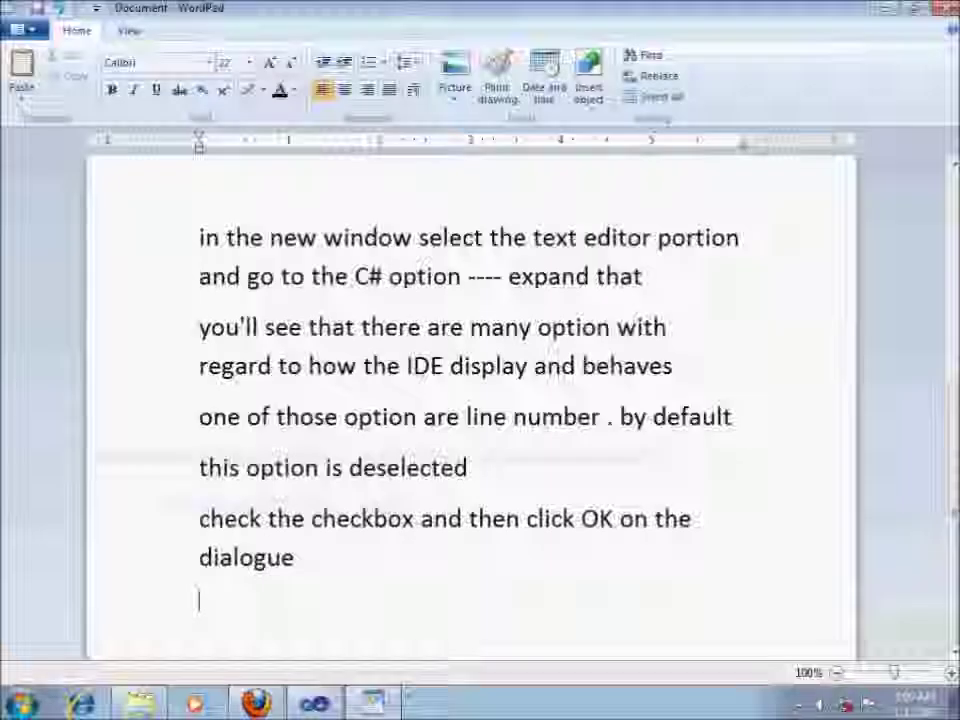
# Add the closing lines 'ok' and 'thanks' on their own lines, ending with a blank line.
pyautogui.press('Return')
pyautogui.write('ok')
pyautogui.press('Return')
pyautogui.write('thanks')
pyautogui.press('Return')
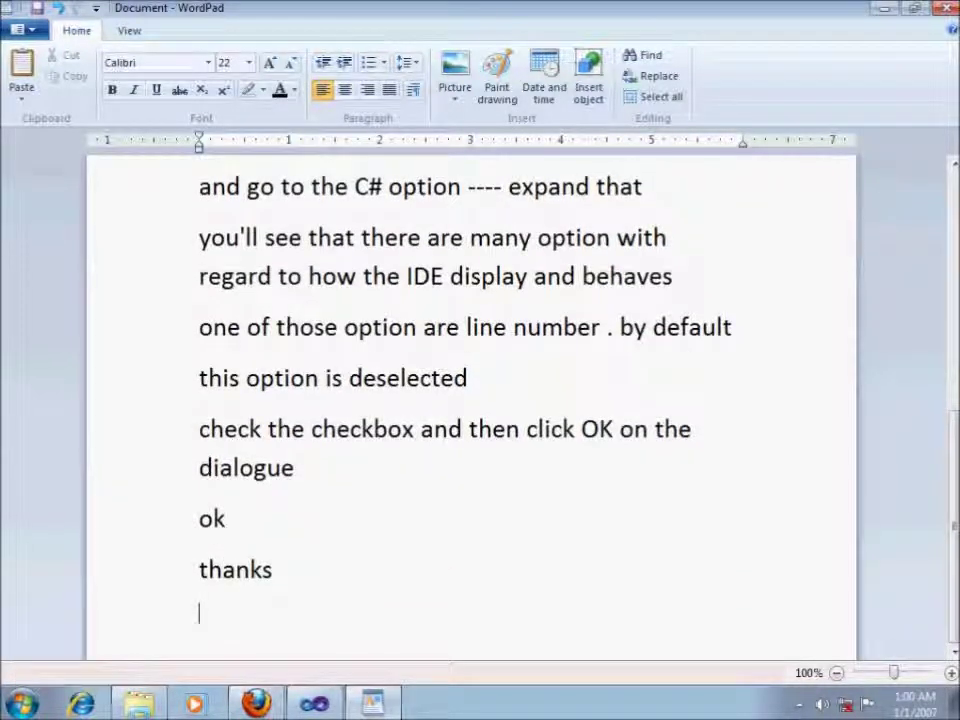